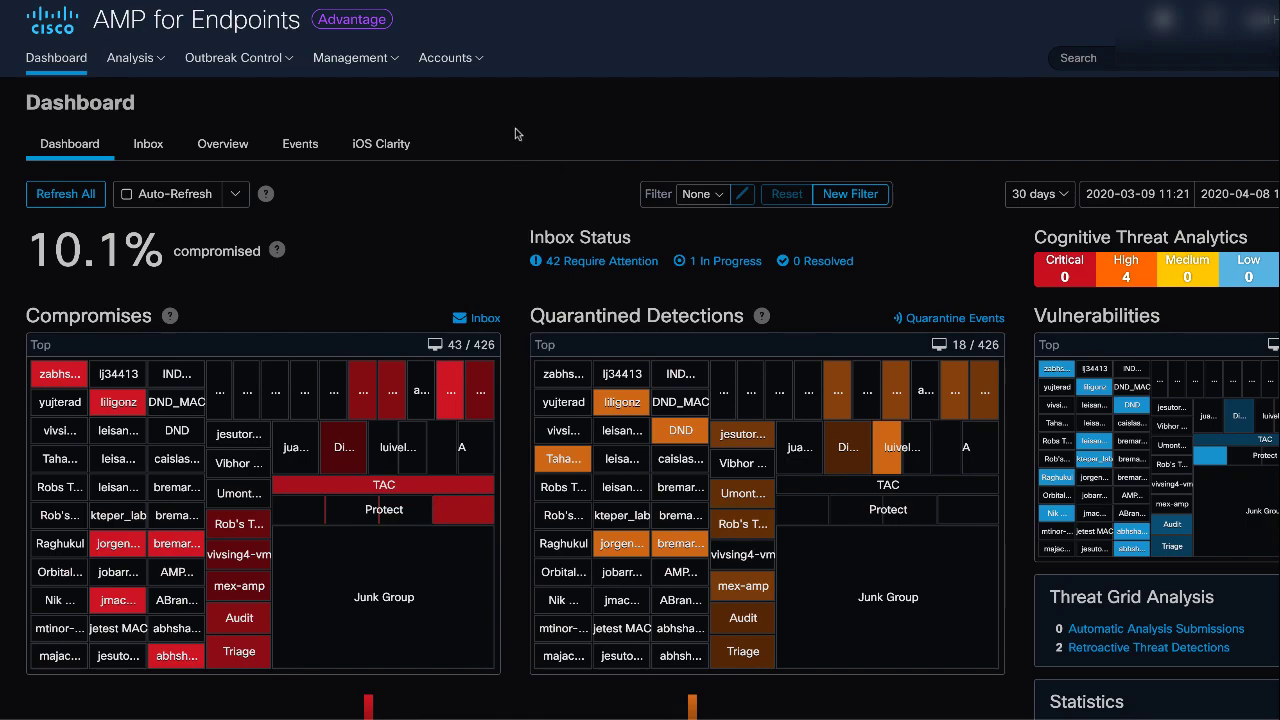
# Start a new policy for the Mac product from the policies page.
pyautogui.click(384, 68)
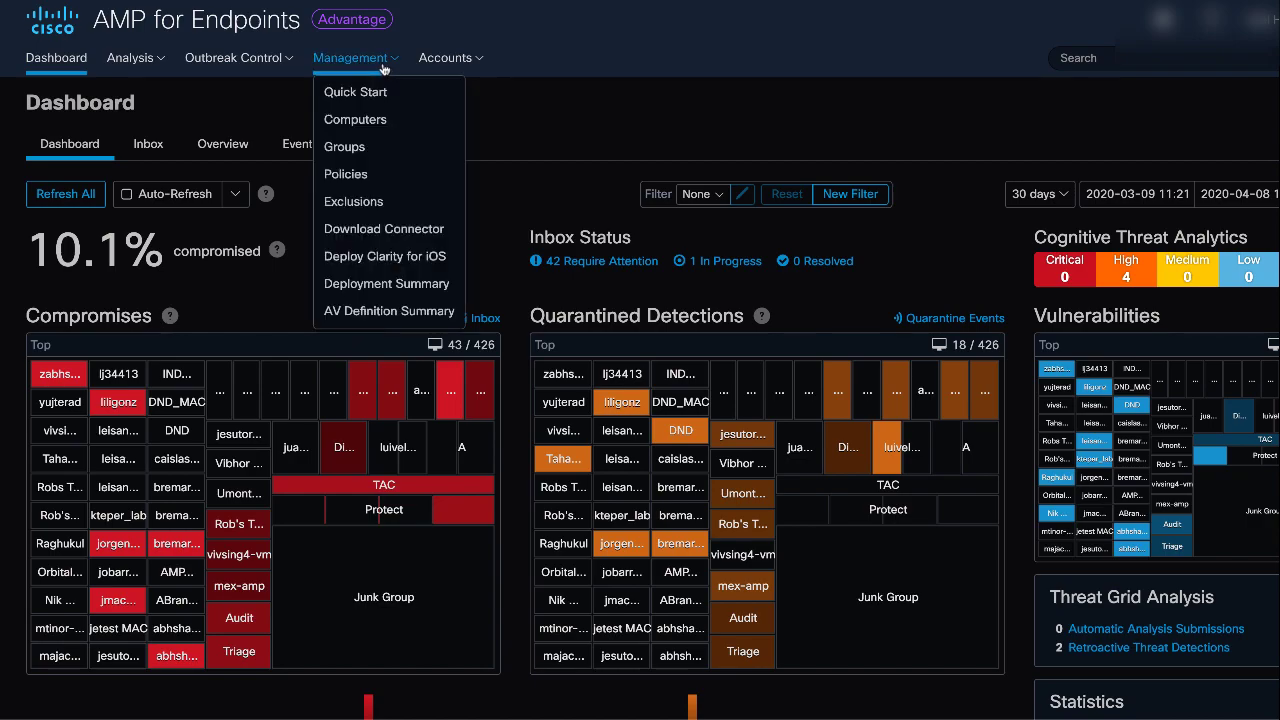
pyautogui.click(364, 175)
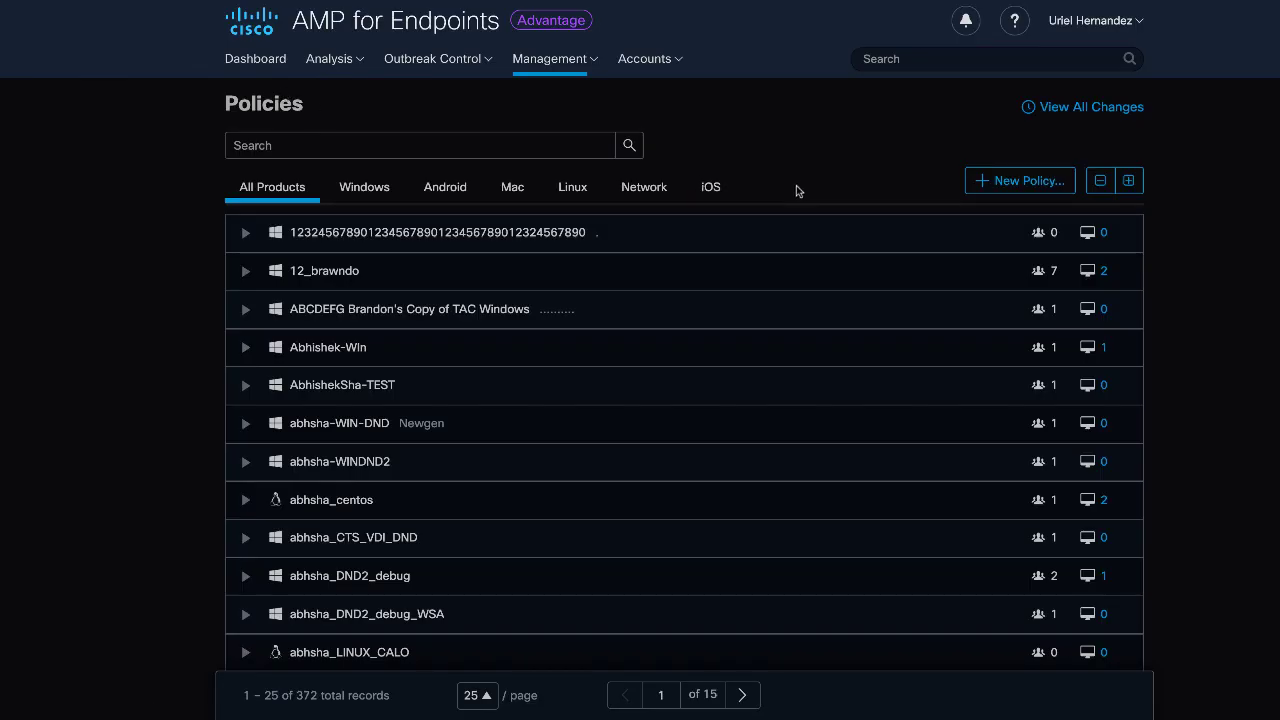
pyautogui.click(1001, 183)
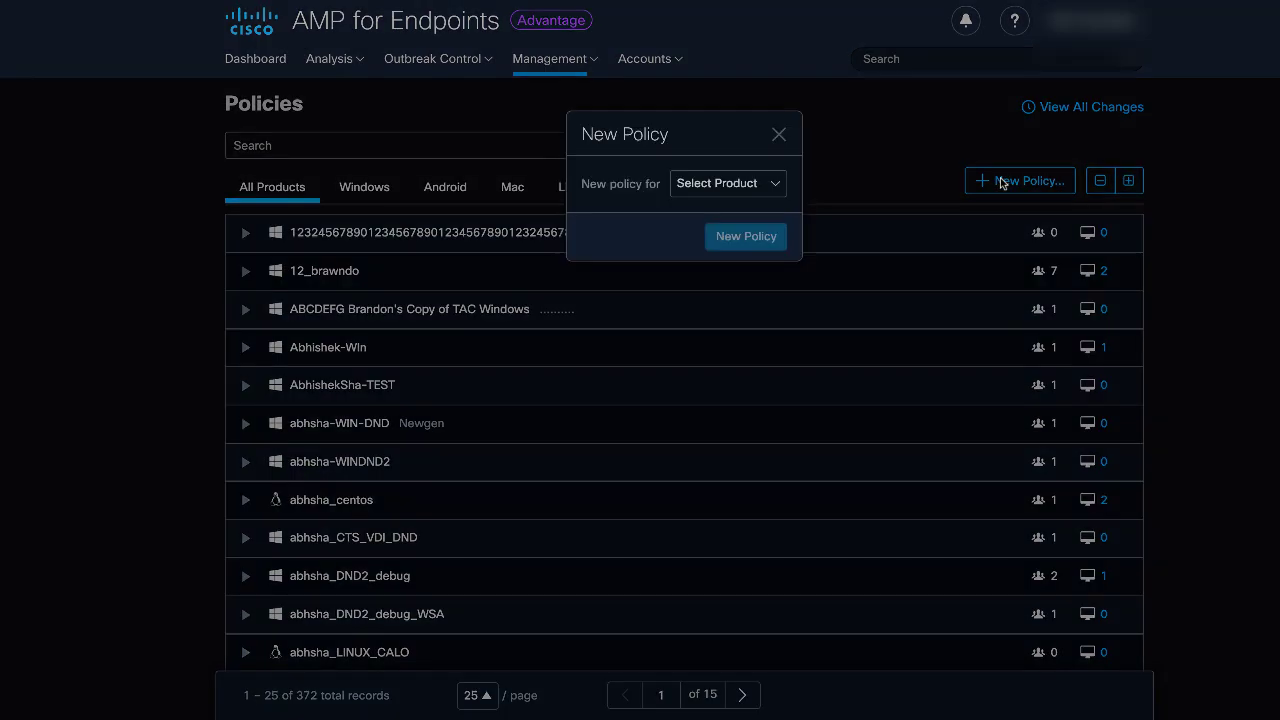
pyautogui.click(748, 186)
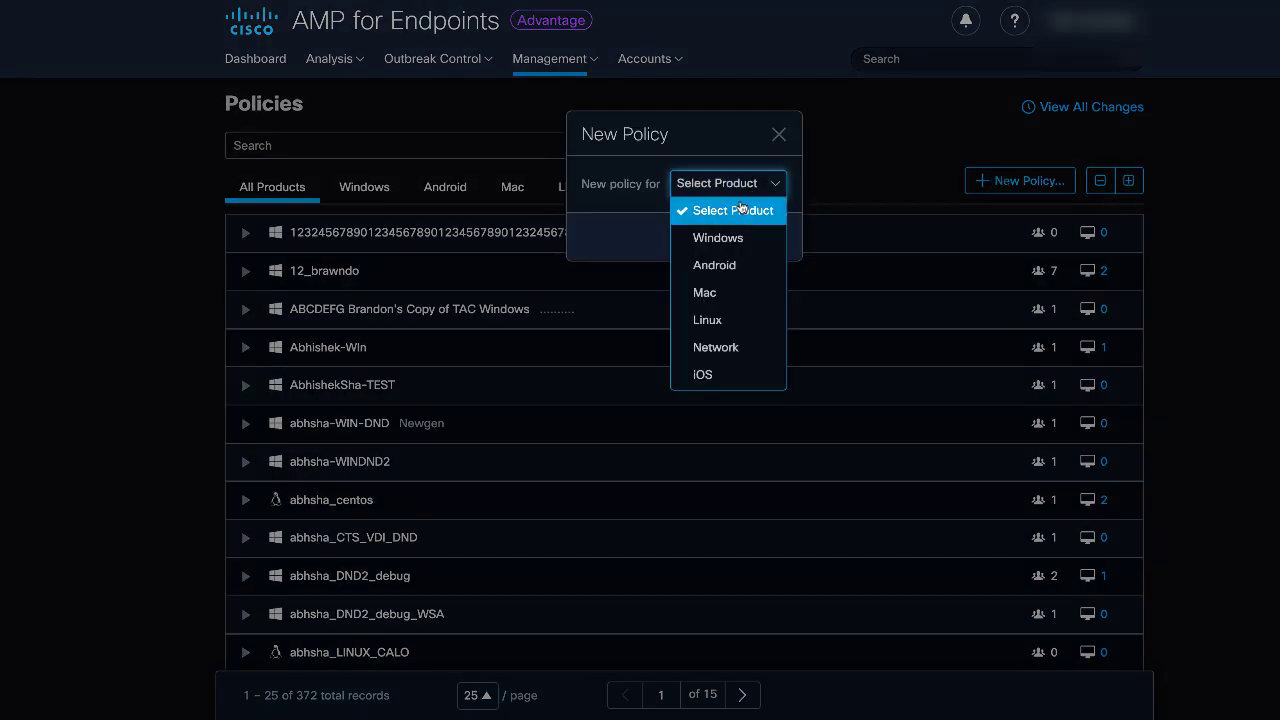
pyautogui.click(717, 293)
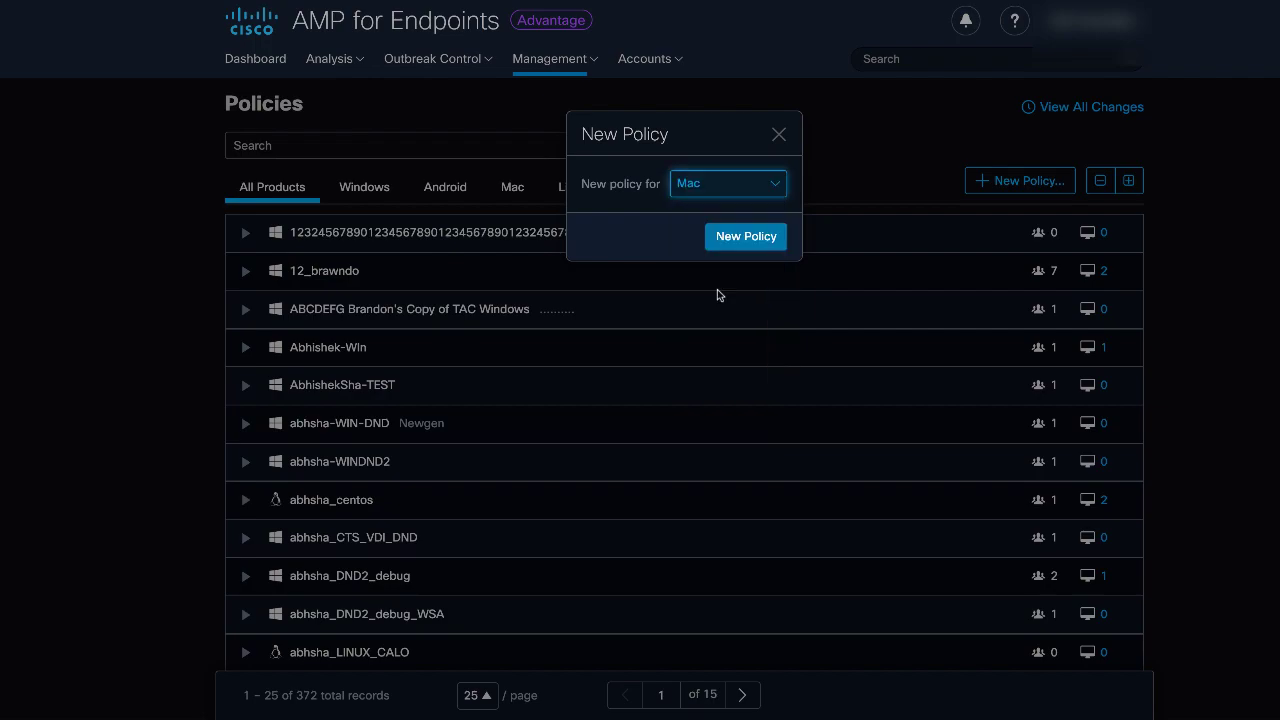
pyautogui.click(759, 237)
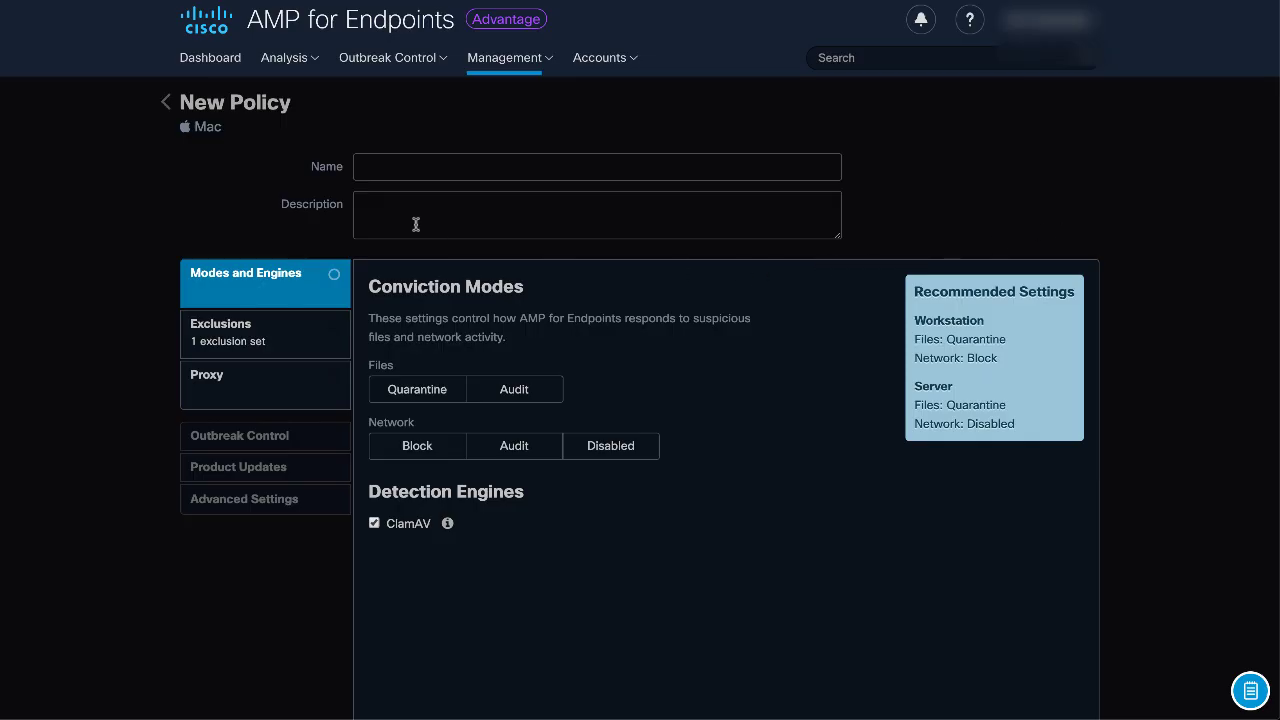
# Name the new policy "MAC Policy" and describe it as "This is a MAC Policy".
pyautogui.click(391, 171)
pyautogui.write('M')
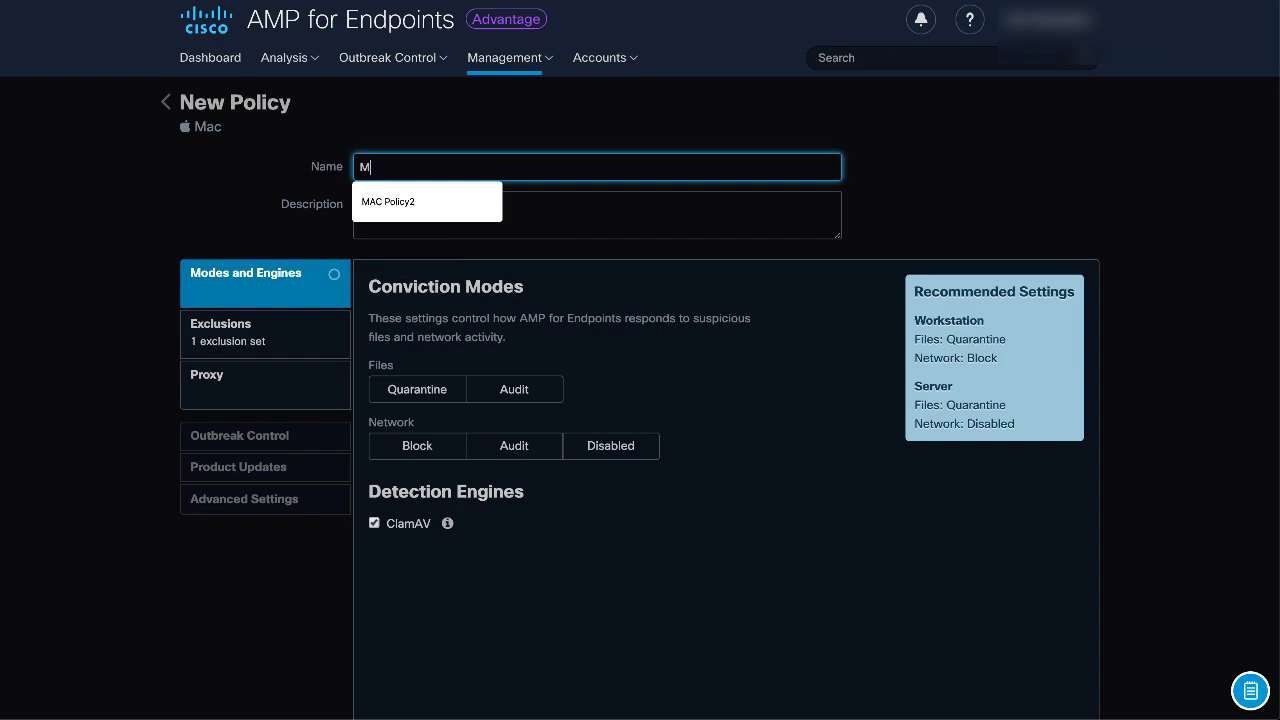
pyautogui.write('AC Policy')
pyautogui.click(434, 198)
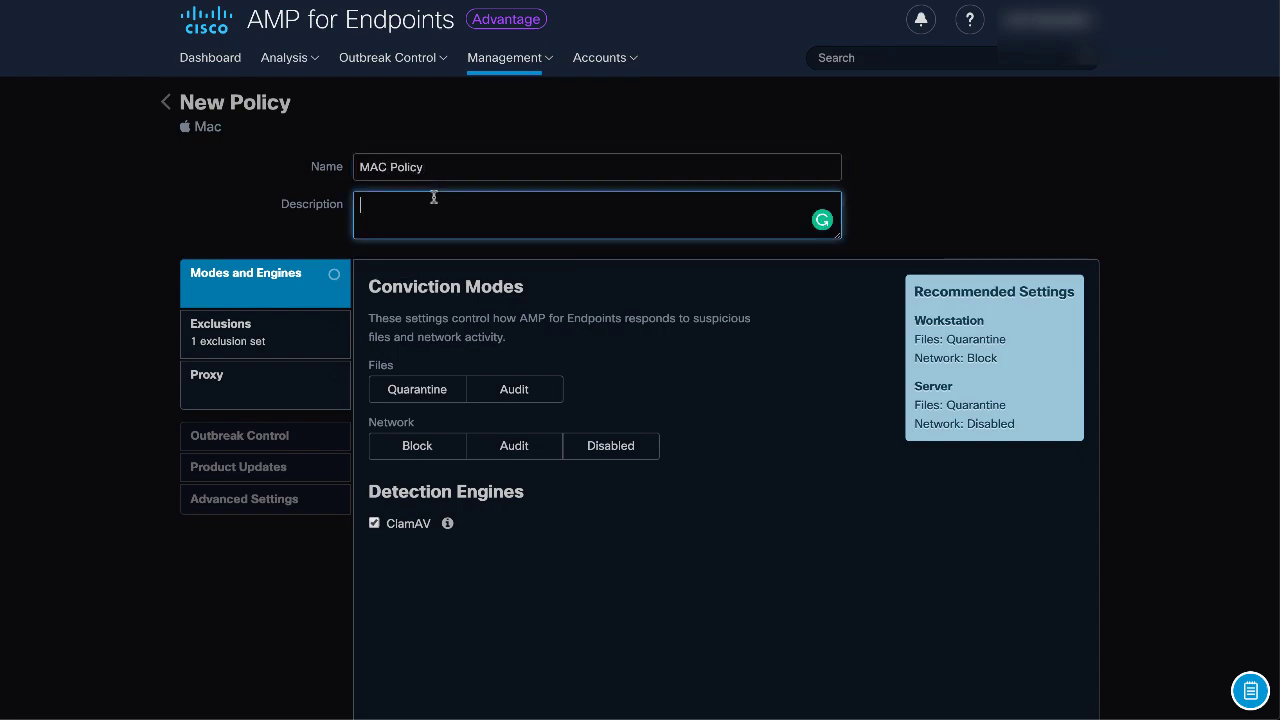
pyautogui.write('This is a MAC Policy')
# Set the conviction modes to Quarantine for files and Block for network, and proceed to the exclusions.
pyautogui.click(418, 396)
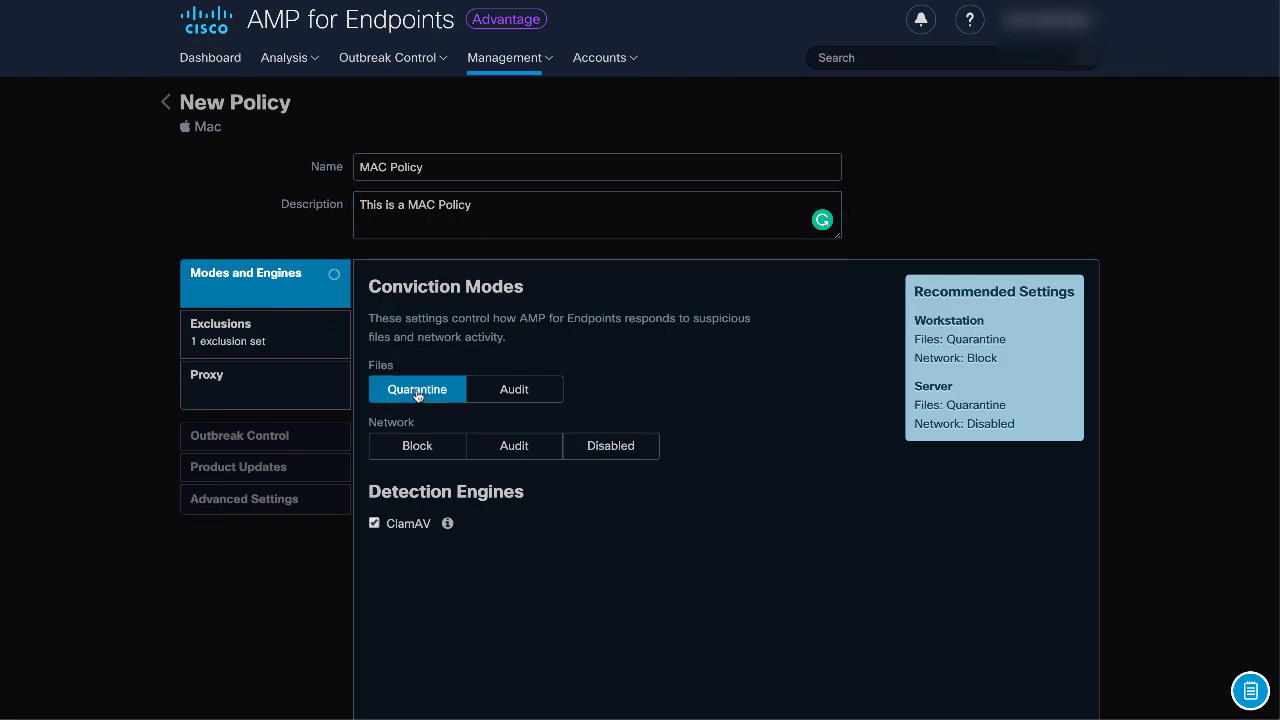
pyautogui.click(419, 450)
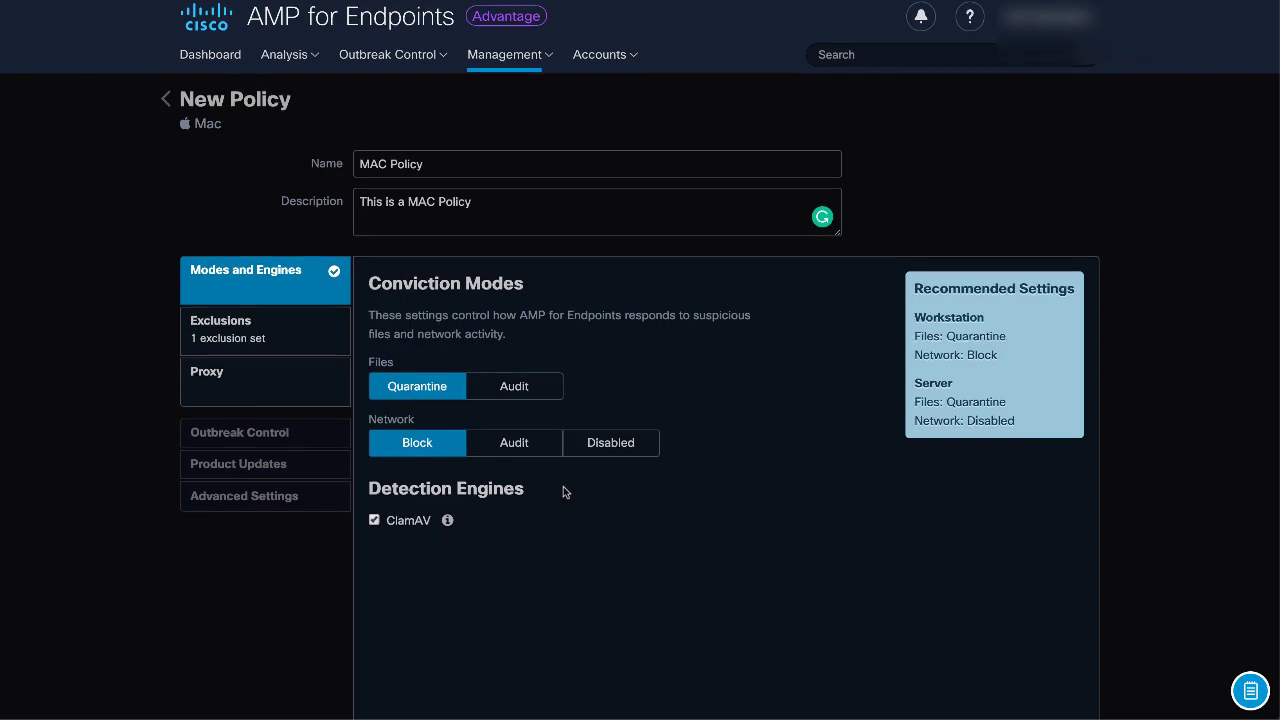
pyautogui.scroll(-1, 563, 487)
pyautogui.scroll(-3, 565, 491)
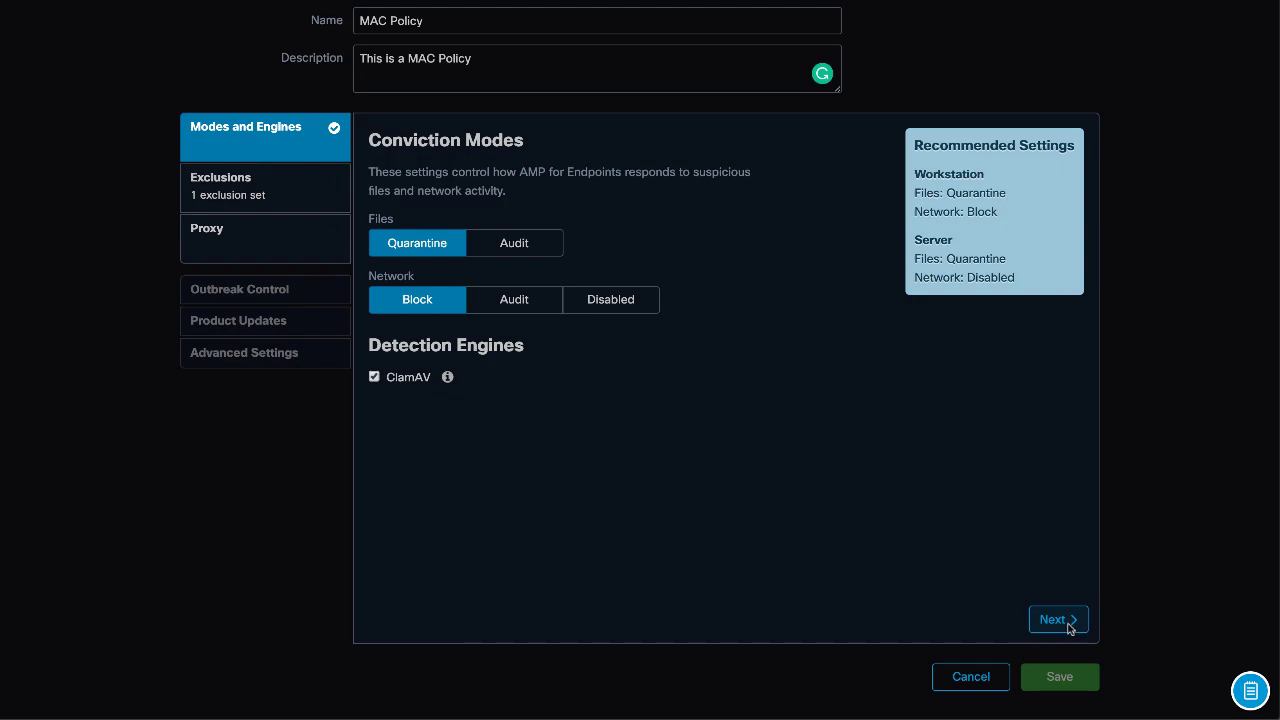
pyautogui.click(1055, 619)
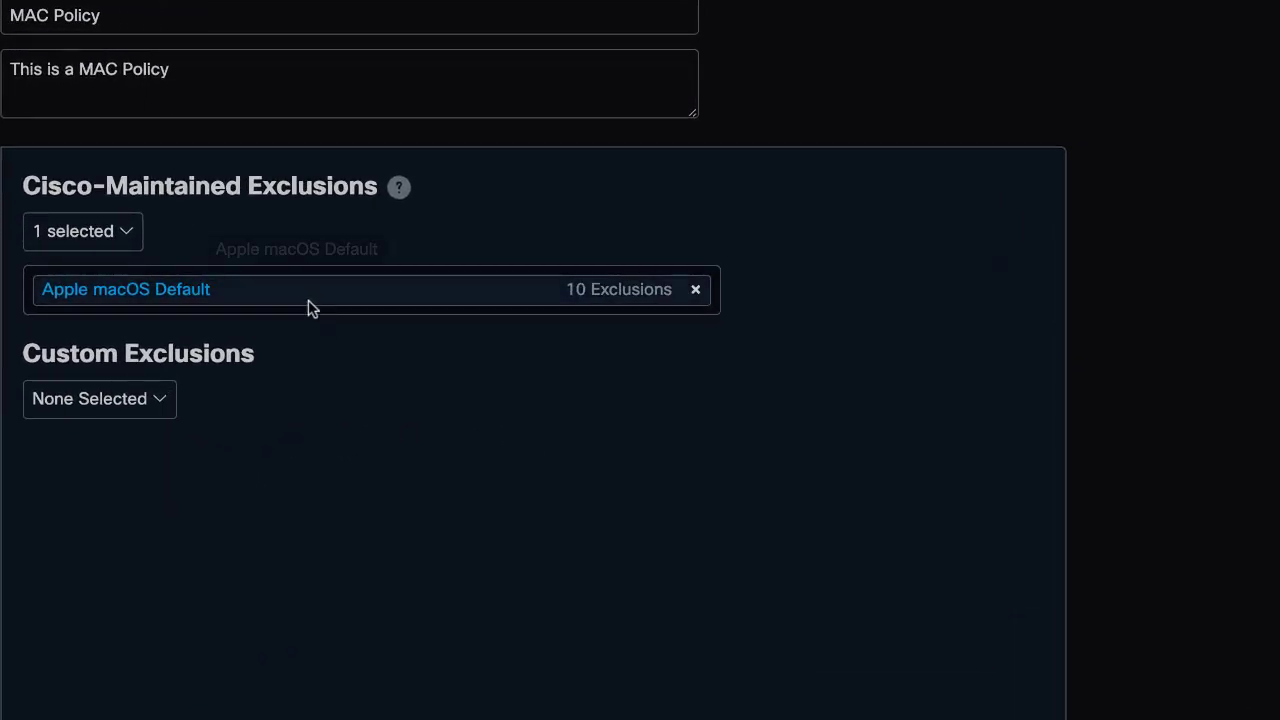
# Review the available Cisco-maintained exclusions and add the TAC OSX custom exclusion set to the policy.
pyautogui.click(123, 249)
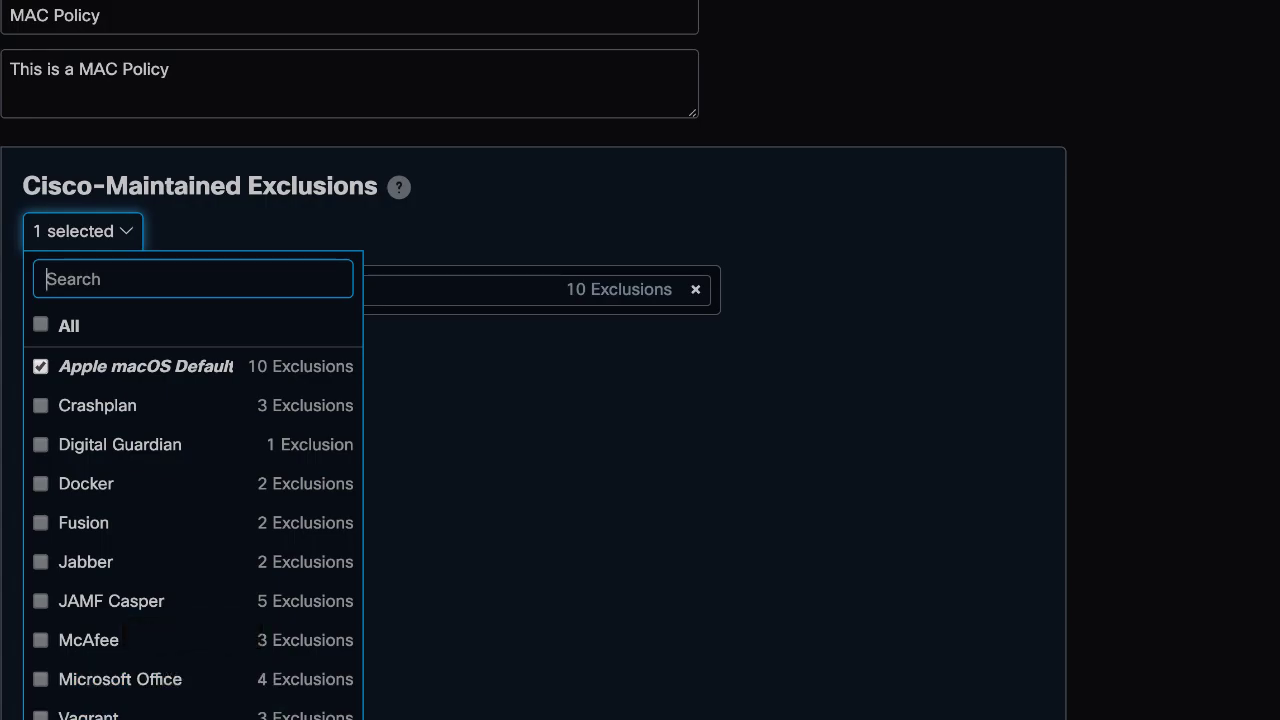
pyautogui.press('Escape')
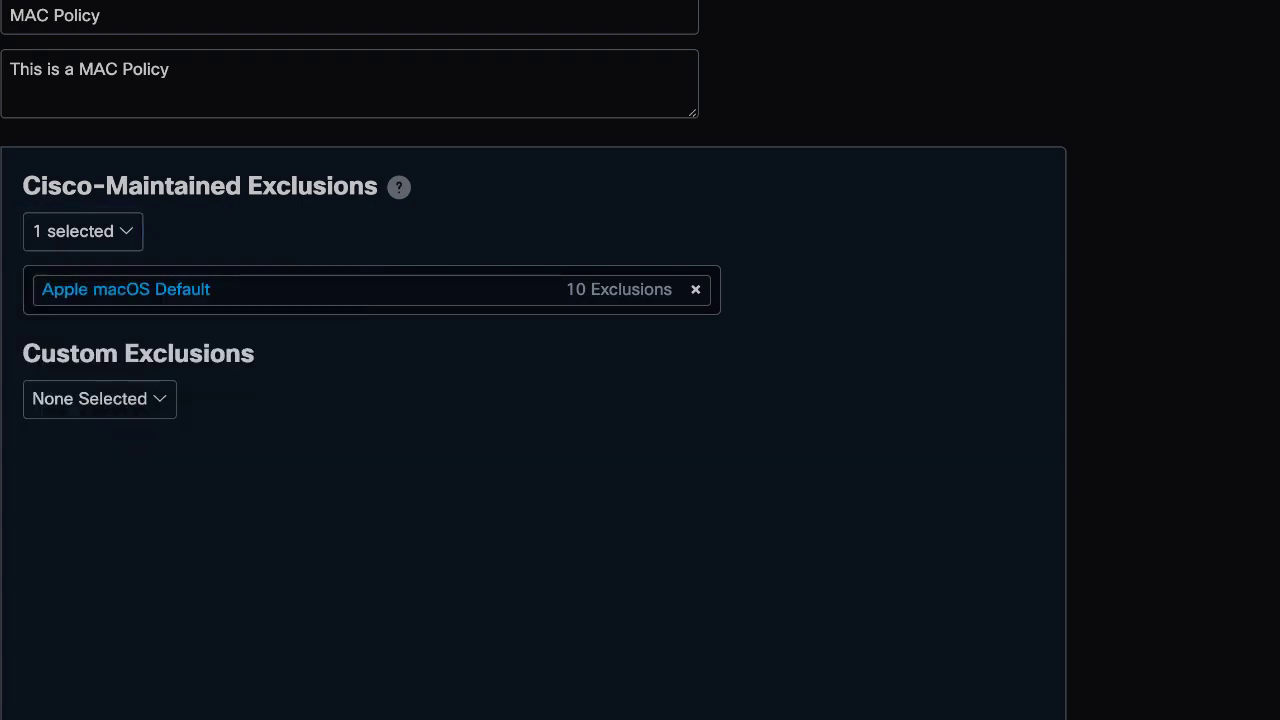
pyautogui.click(161, 404)
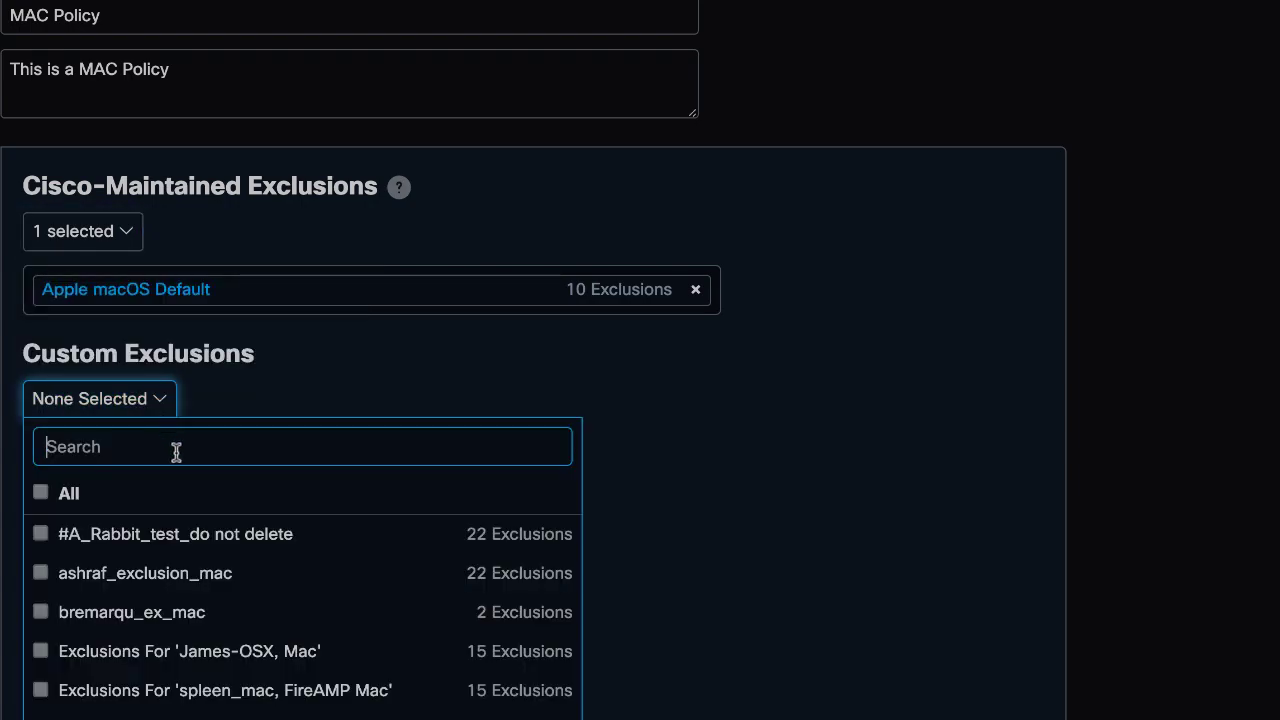
pyautogui.write('tac')
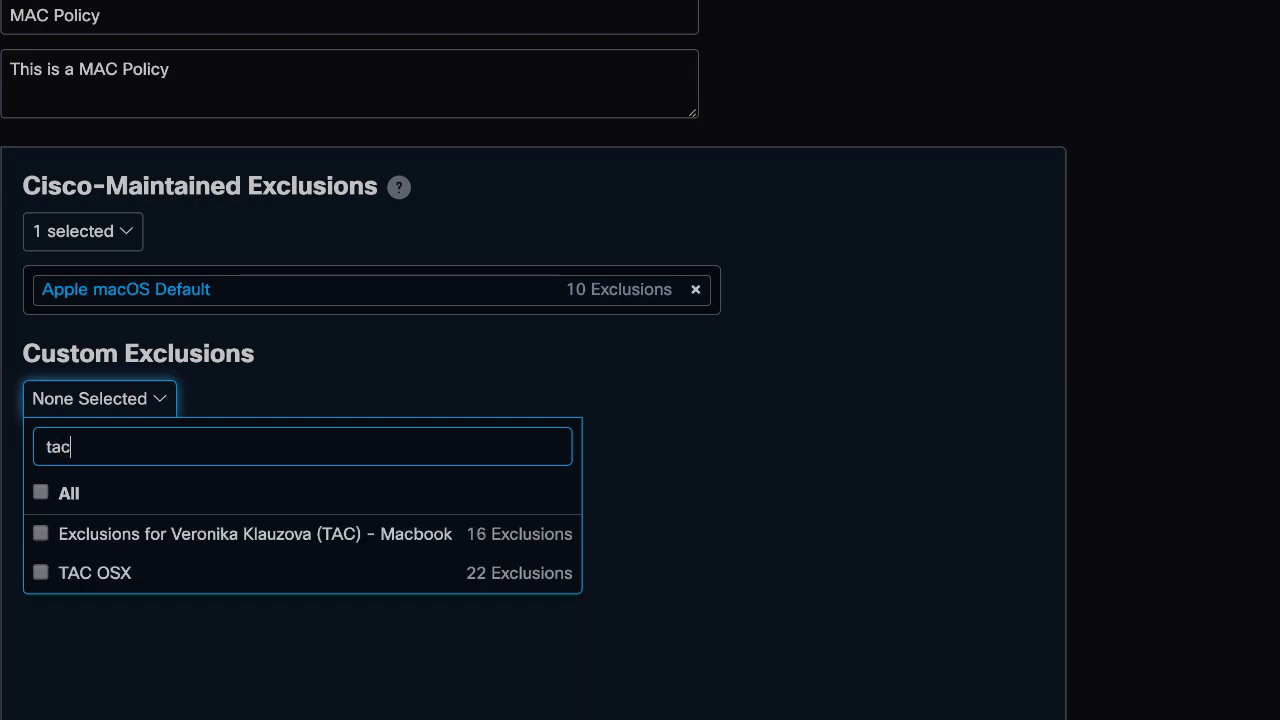
pyautogui.click(196, 582)
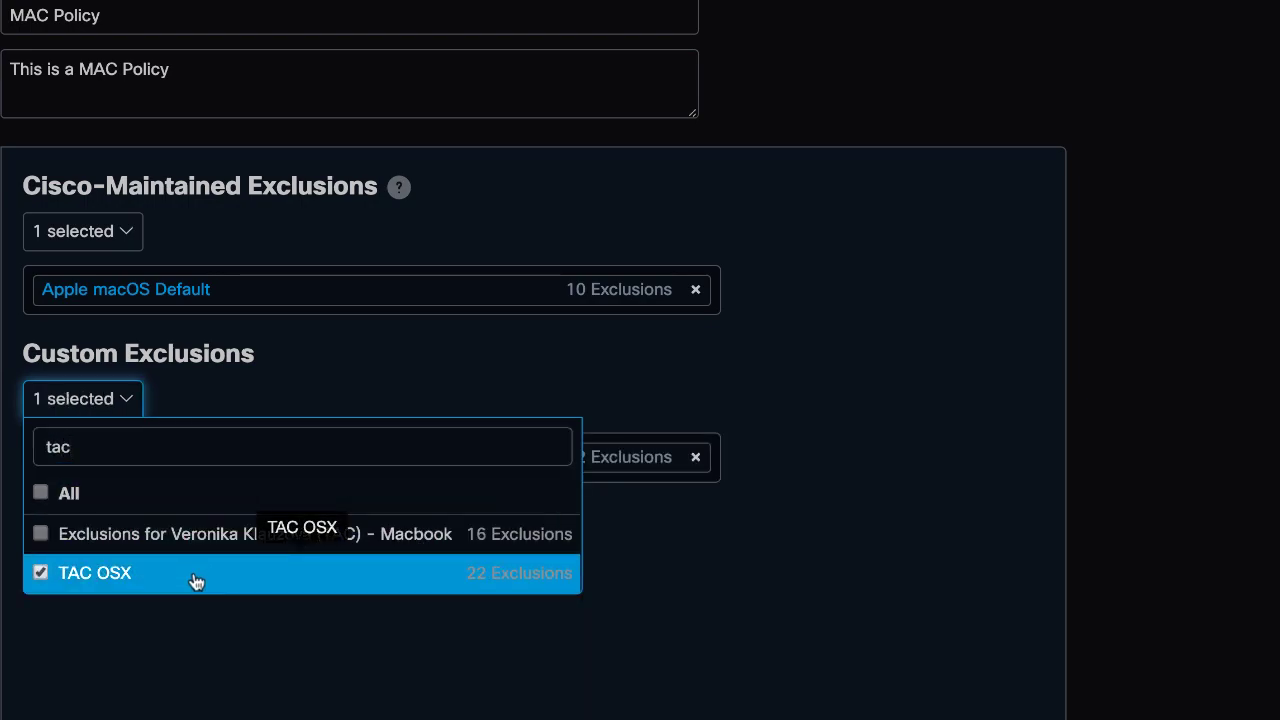
pyautogui.click(257, 679)
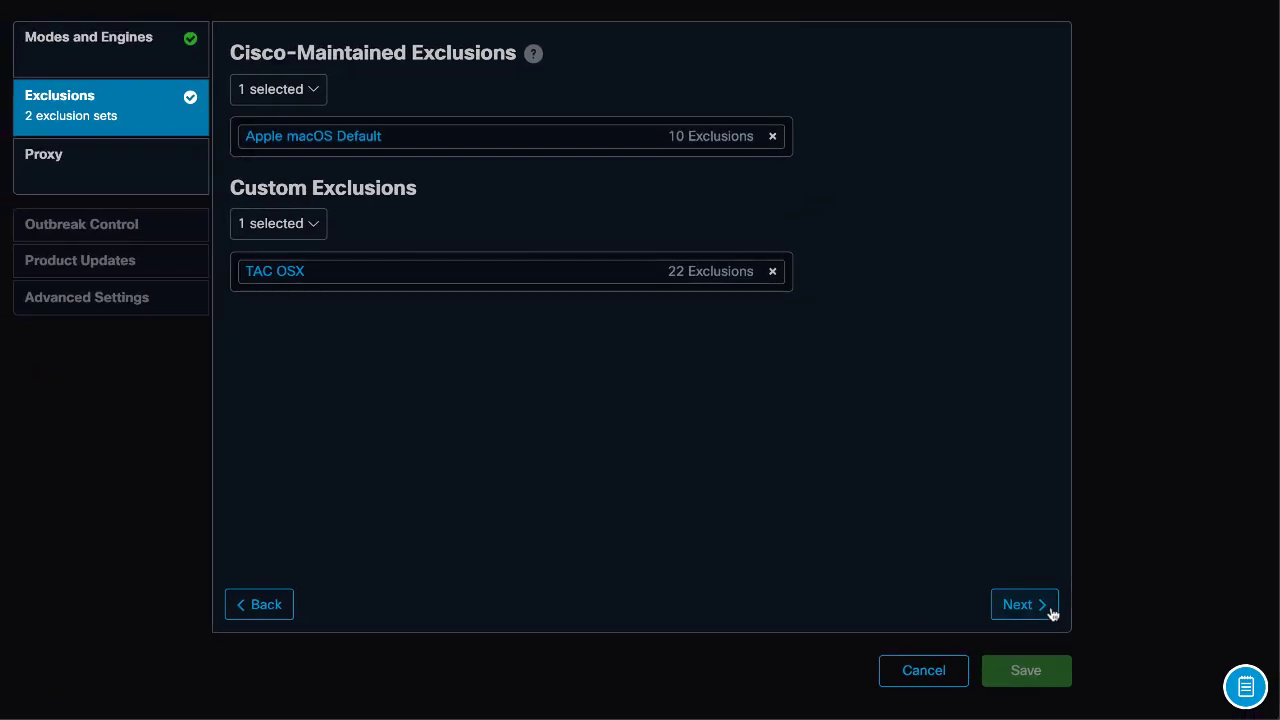
# Continue to the proxy settings, leave the proxy type at None, and save the Mac policy.
pyautogui.click(1022, 604)
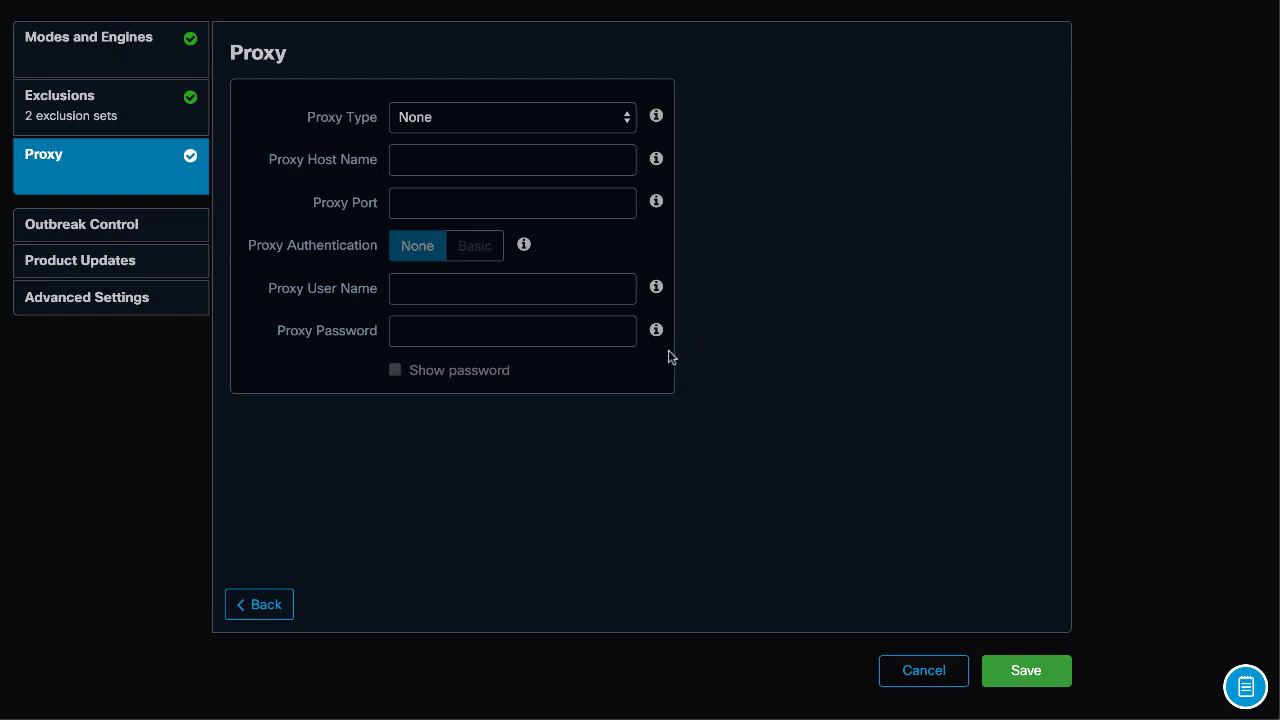
pyautogui.click(1036, 671)
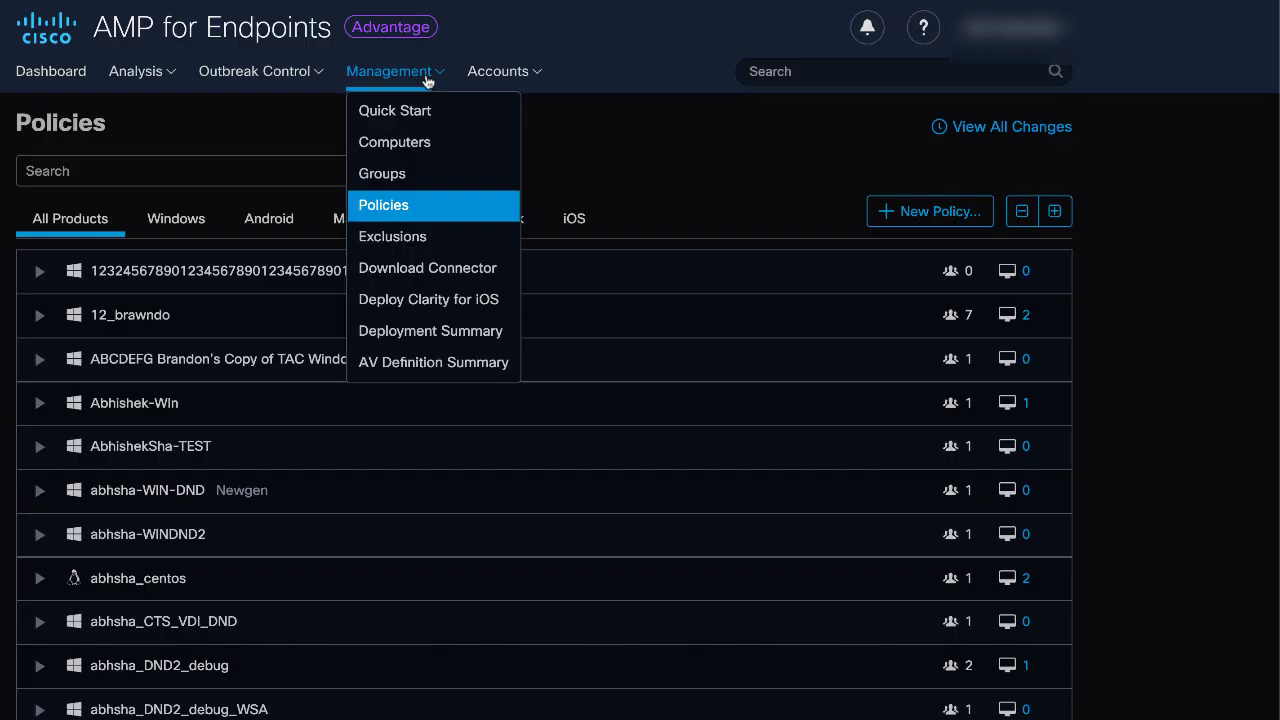
# Search the groups for "01 protect" and open the 01 Protect group for editing.
pyautogui.click(405, 176)
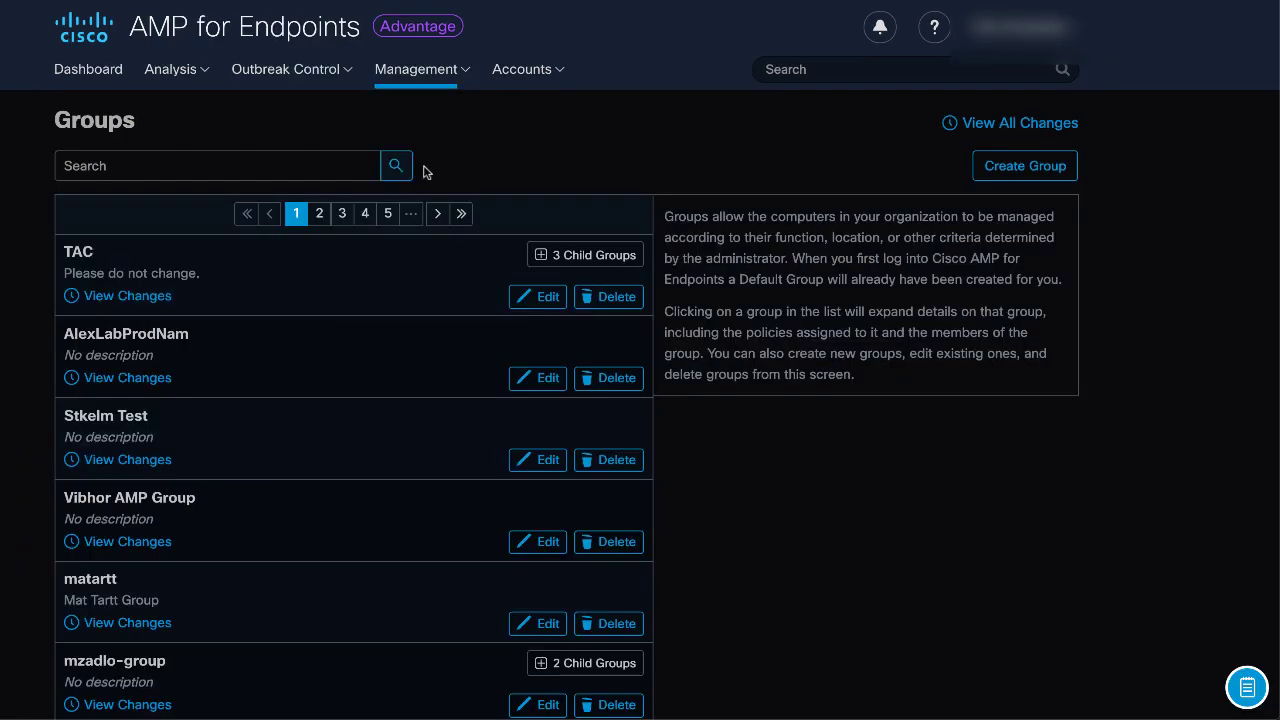
pyautogui.click(112, 170)
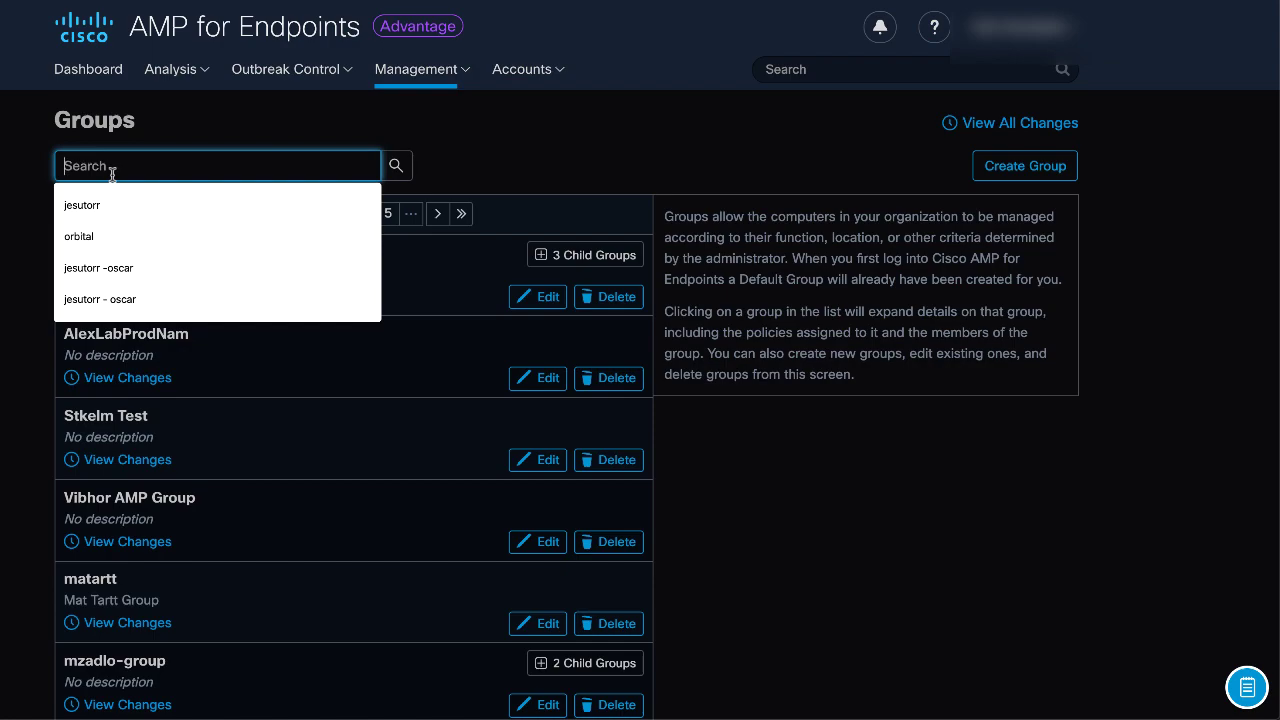
pyautogui.write('01 protect')
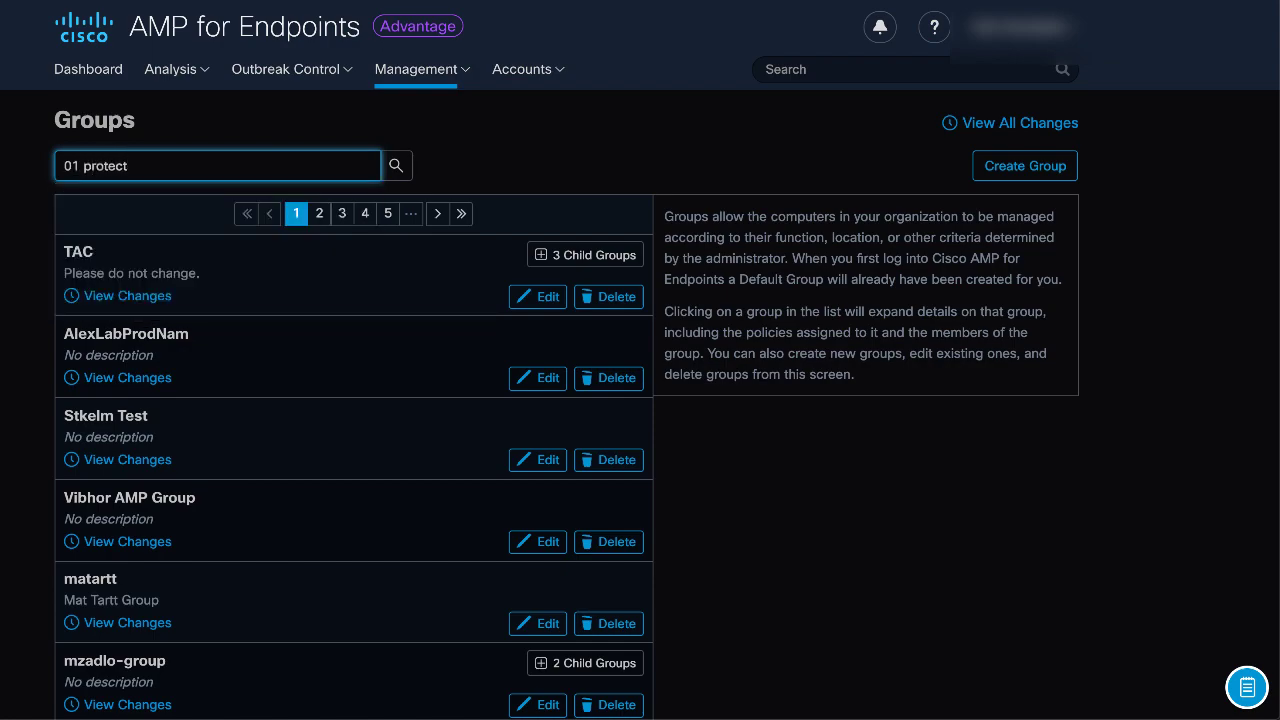
pyautogui.press('Return')
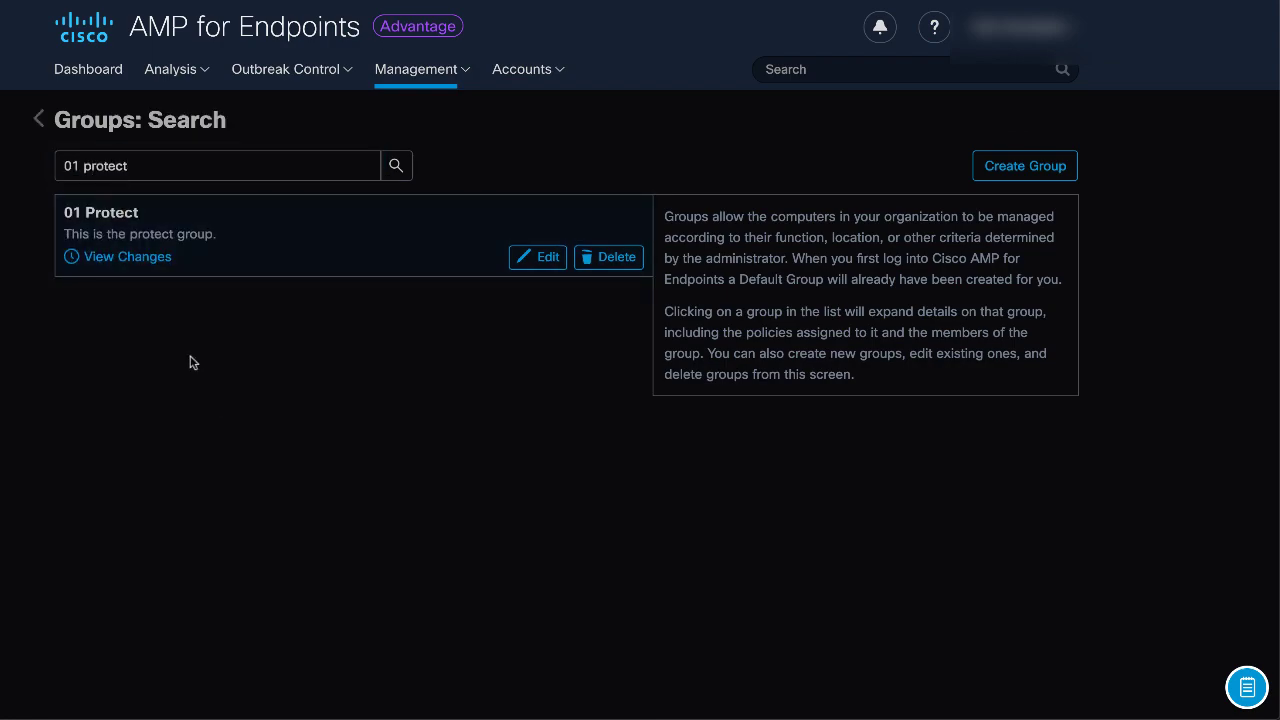
pyautogui.click(539, 259)
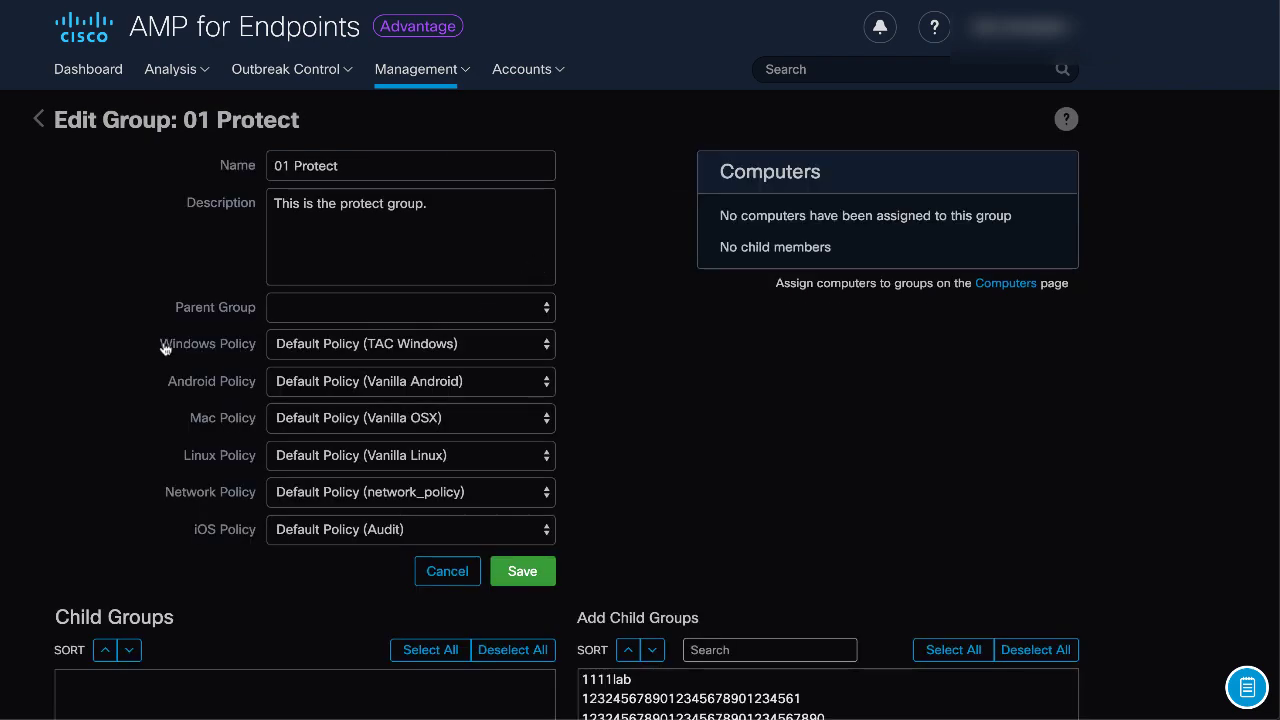
# Assign MAC Policy as the Mac policy of the 01 Protect group and save the group.
pyautogui.click(489, 420)
pyautogui.write('mac')
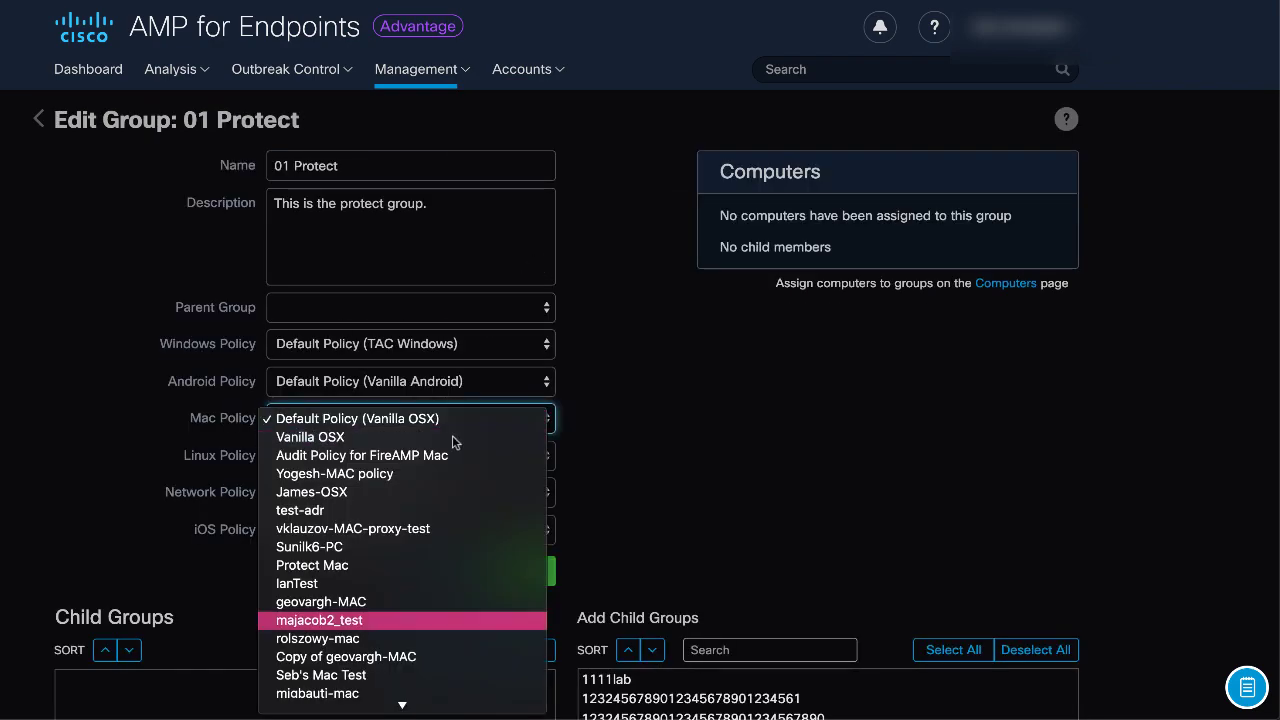
pyautogui.press('Down')
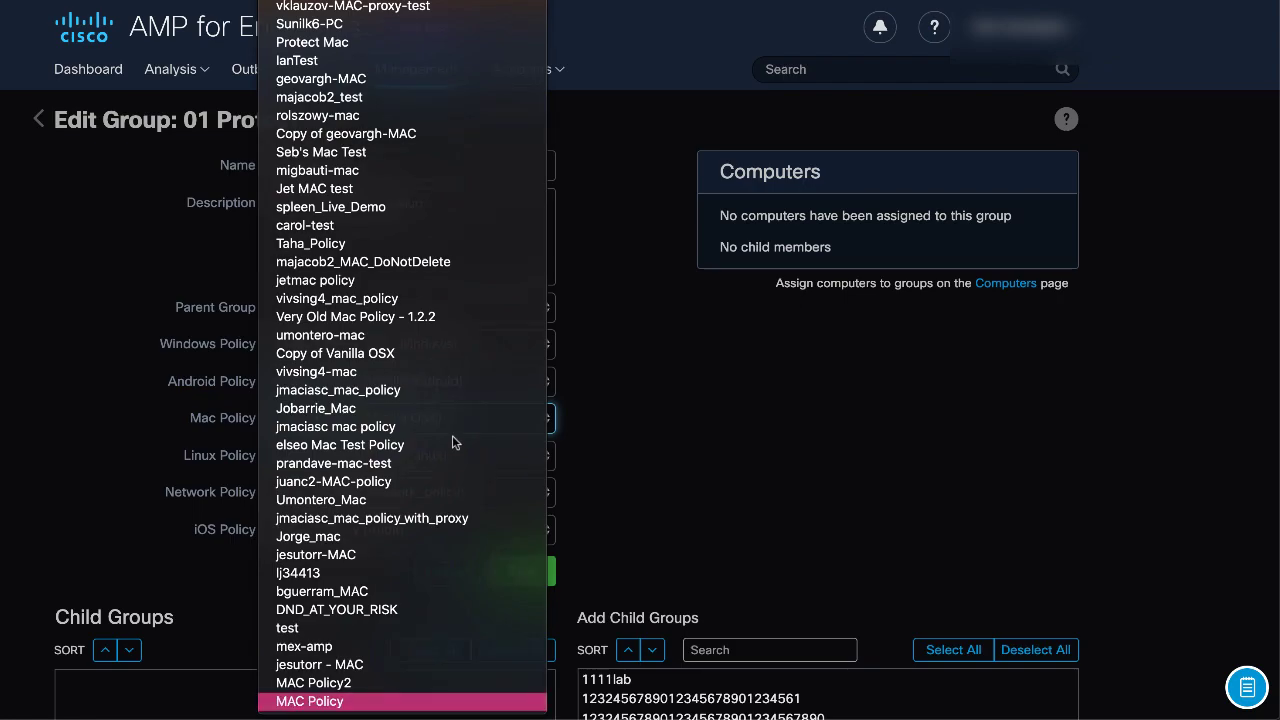
pyautogui.press('Return')
pyautogui.scroll(-2, 606, 443)
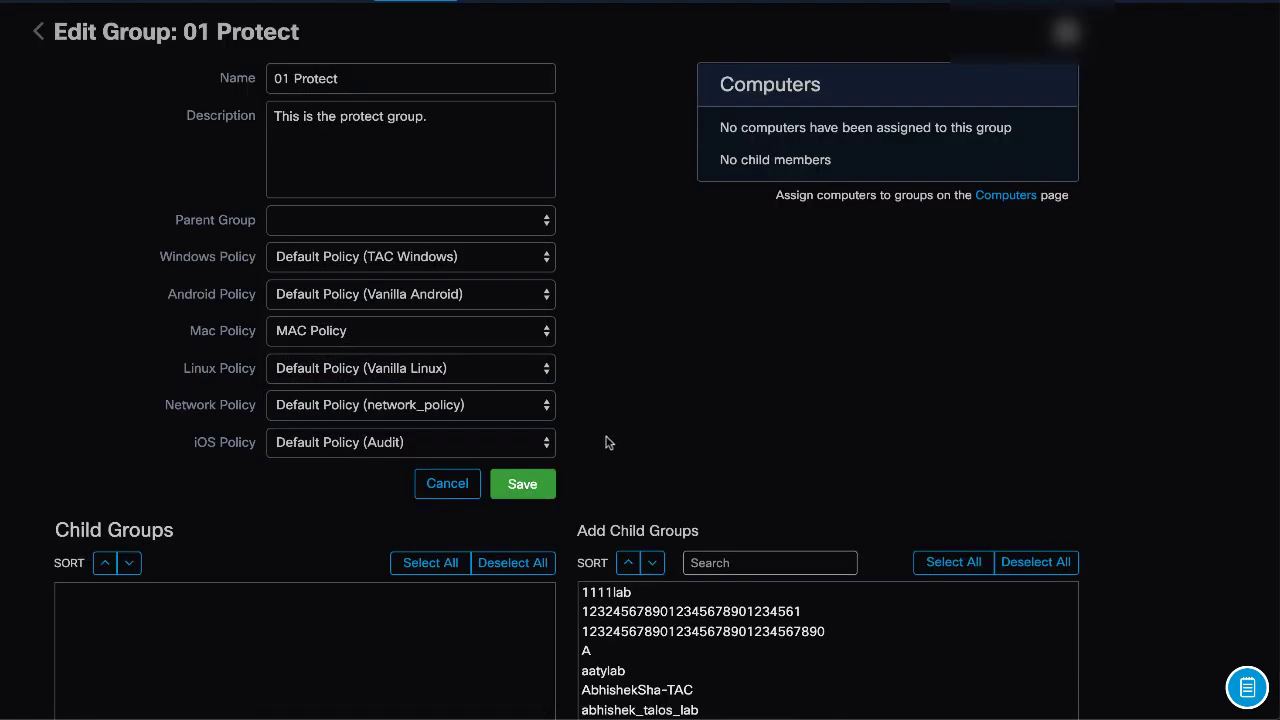
pyautogui.click(522, 485)
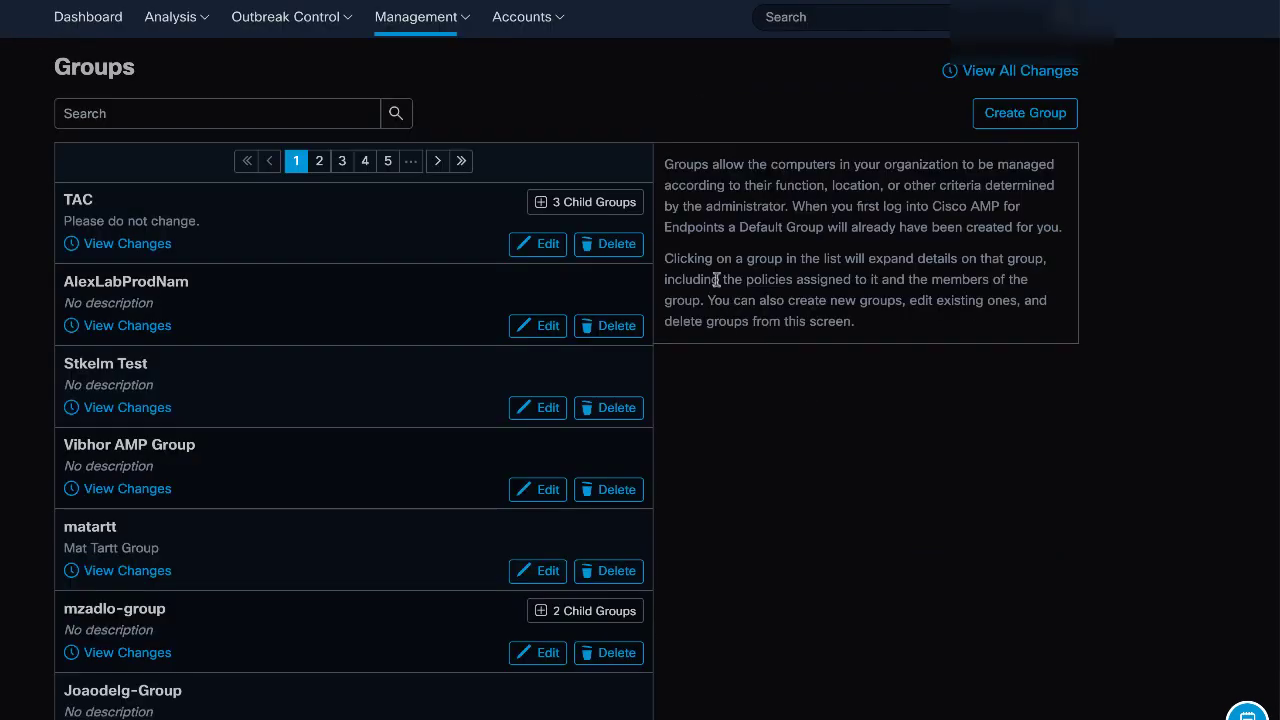
# Download the Mac connector package for the 01 Protect group.
pyautogui.click(464, 24)
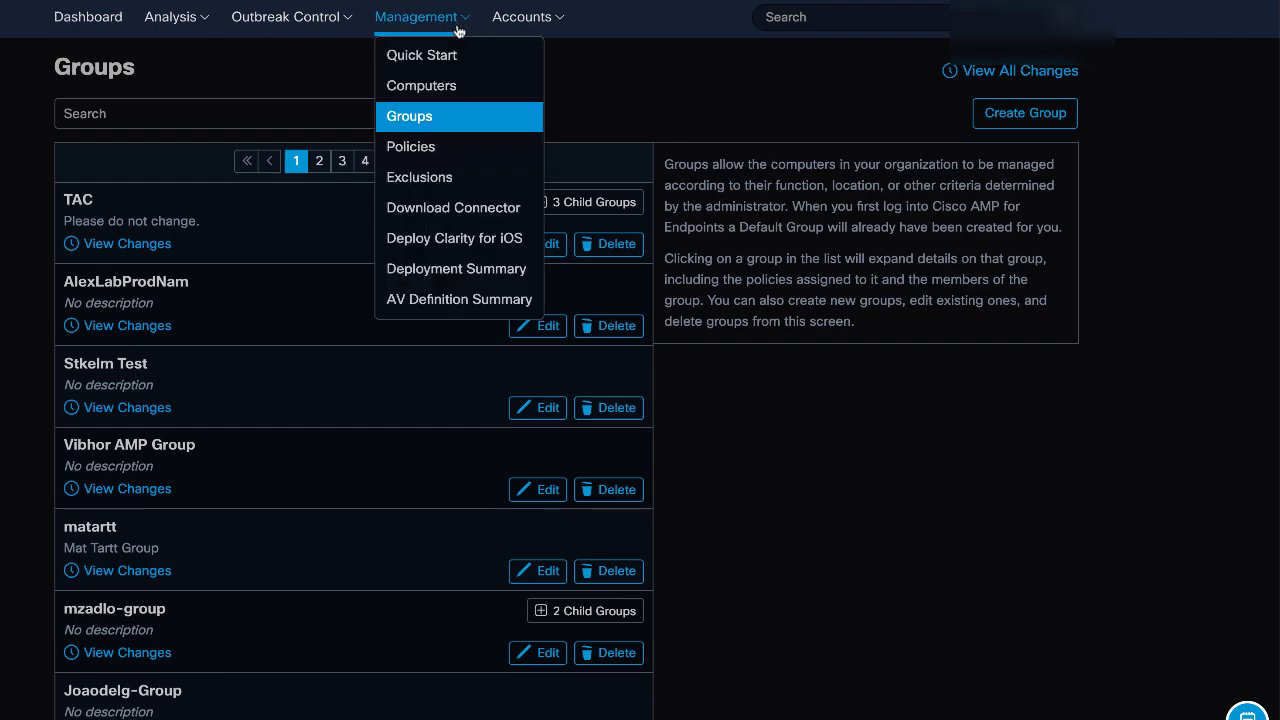
pyautogui.click(473, 216)
pyautogui.click(326, 148)
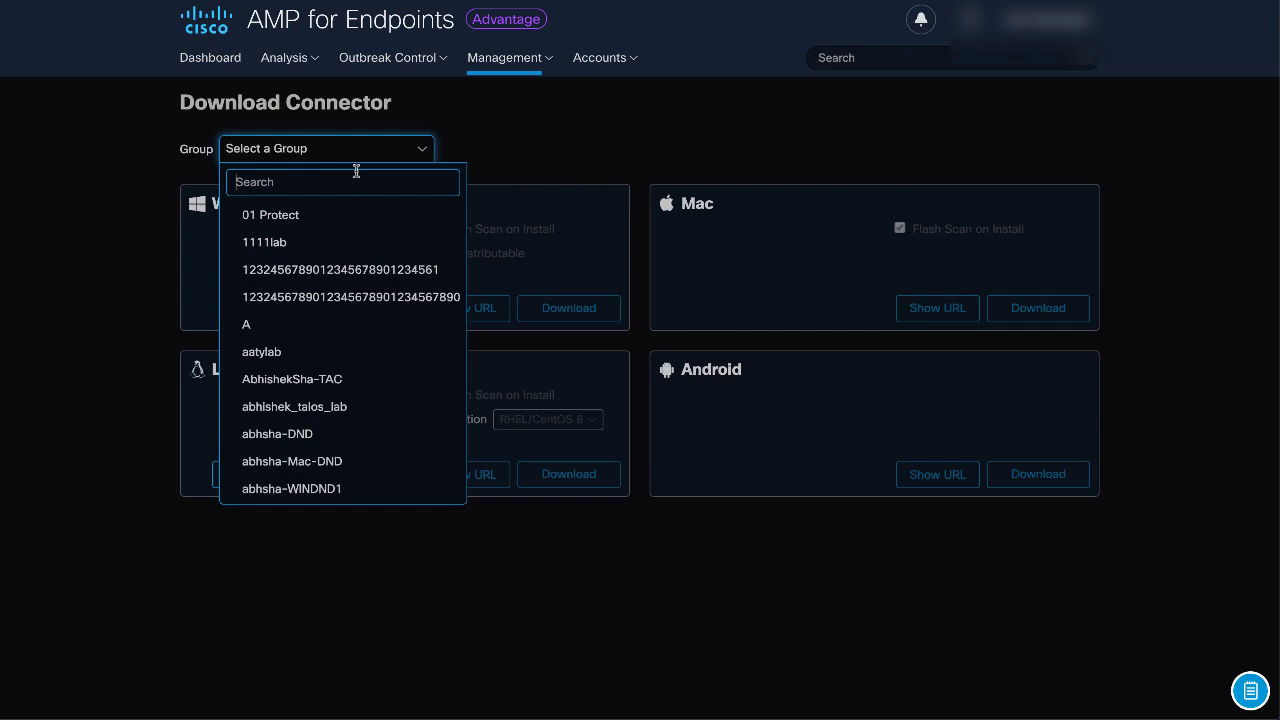
pyautogui.click(350, 222)
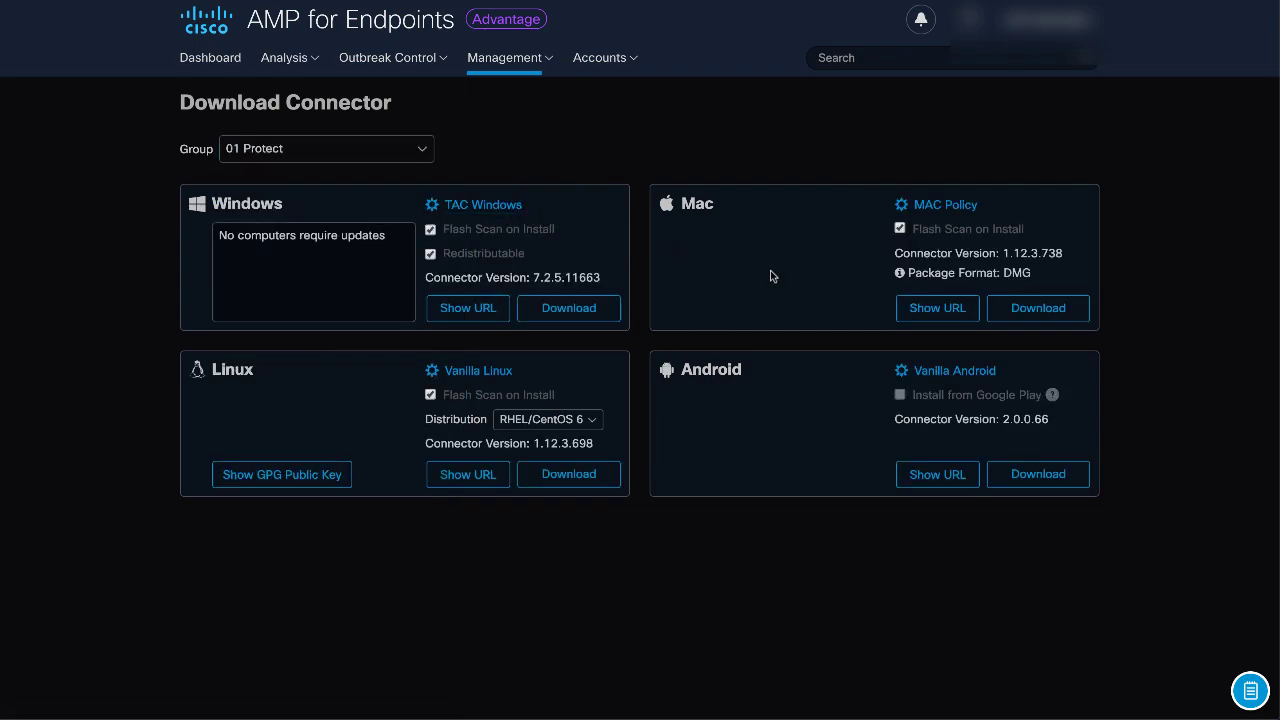
pyautogui.click(1038, 312)
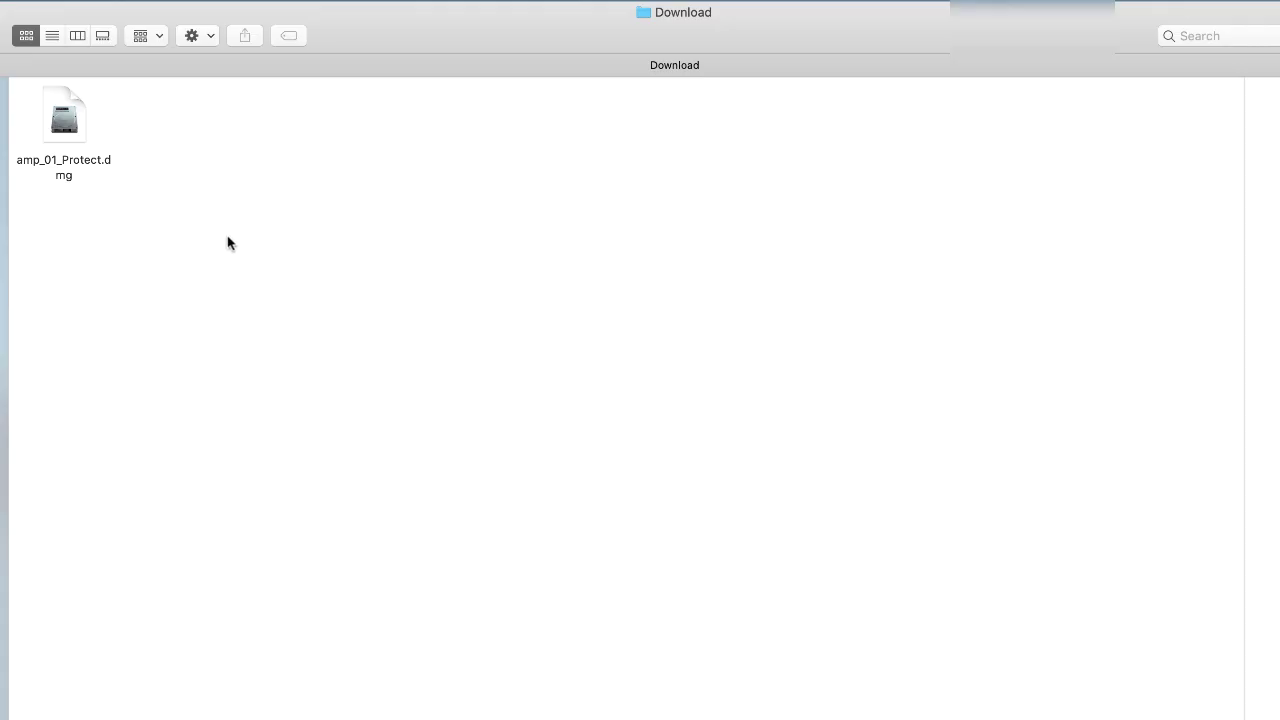
# In Finder's Download folder, open amp_01_Protect.dmg and launch the ciscoampmac_connector.pkg installer.
pyautogui.click(62, 122)
pyautogui.doubleClick(60, 122)
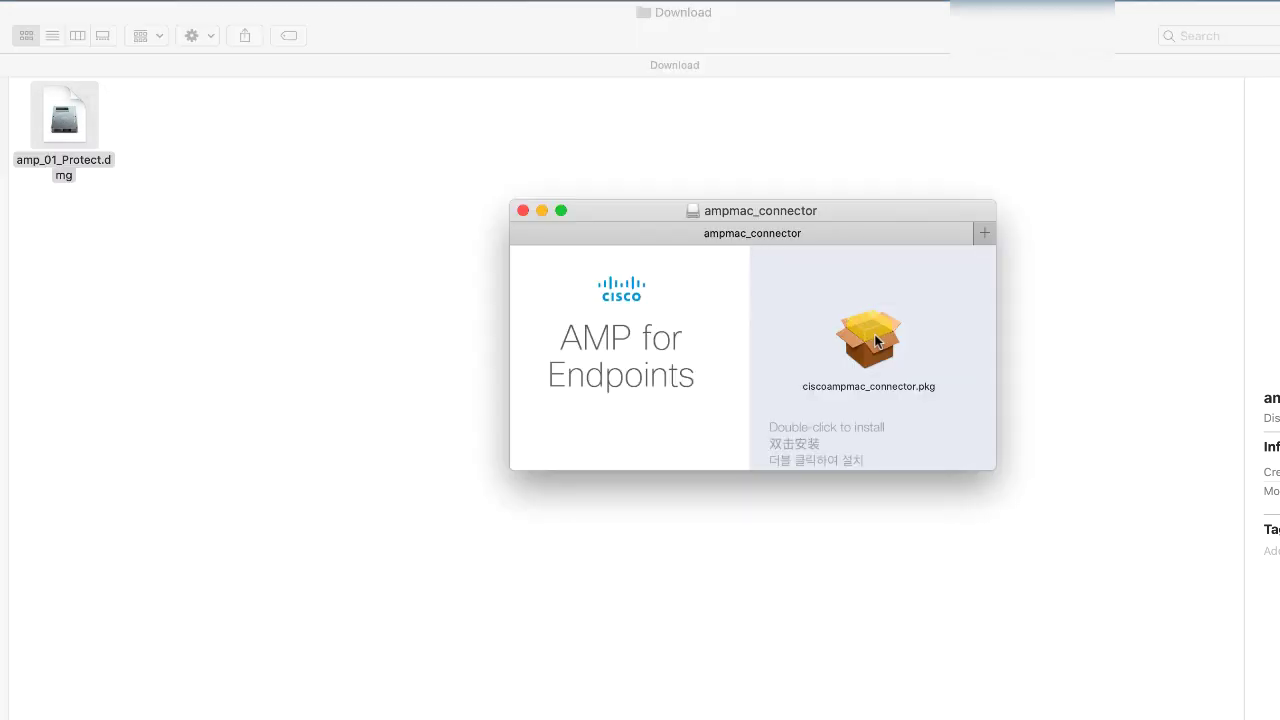
pyautogui.click(876, 342)
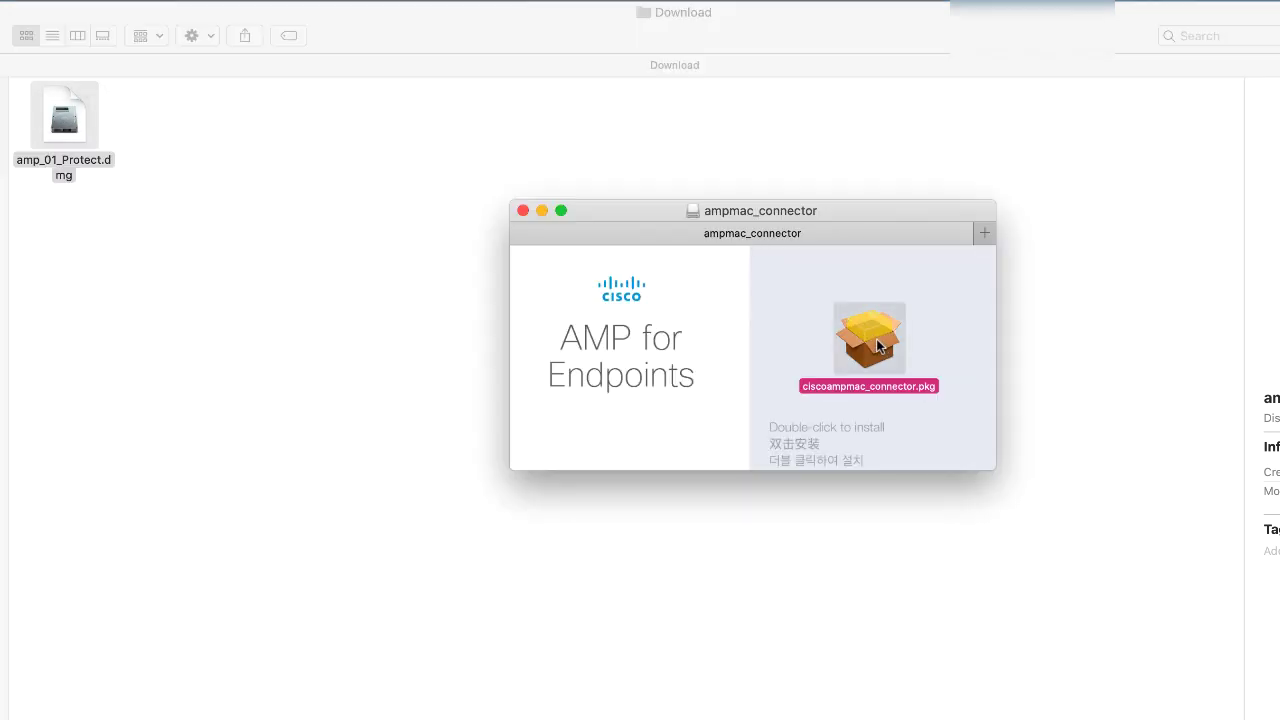
pyautogui.doubleClick(876, 338)
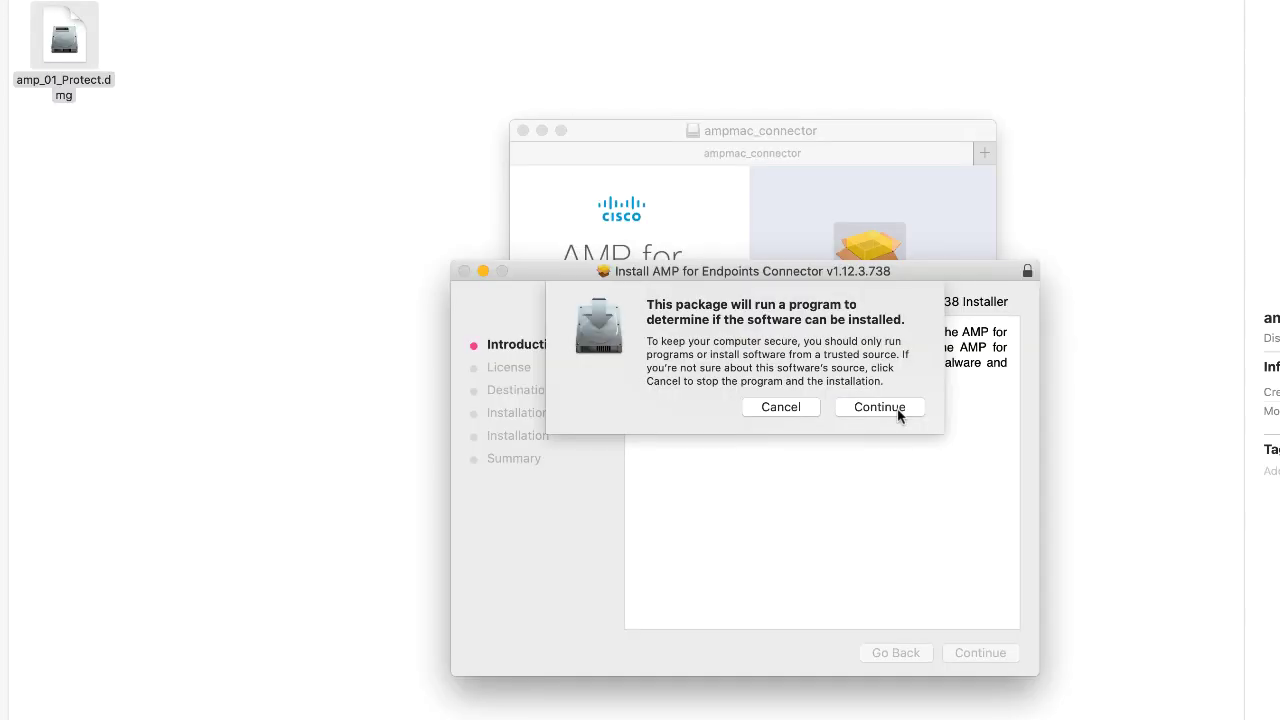
# Allow the package check, accept the software license agreement and start the standard install on Macintosh HD.
pyautogui.click(894, 407)
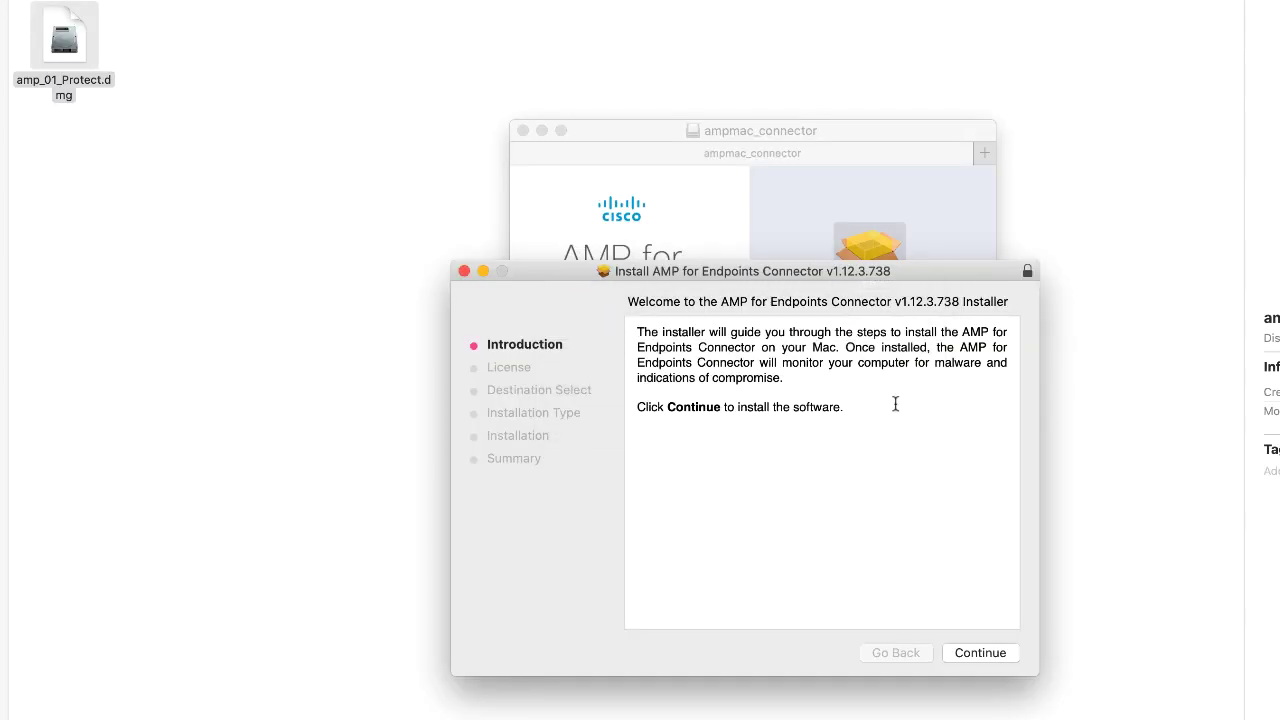
pyautogui.click(992, 655)
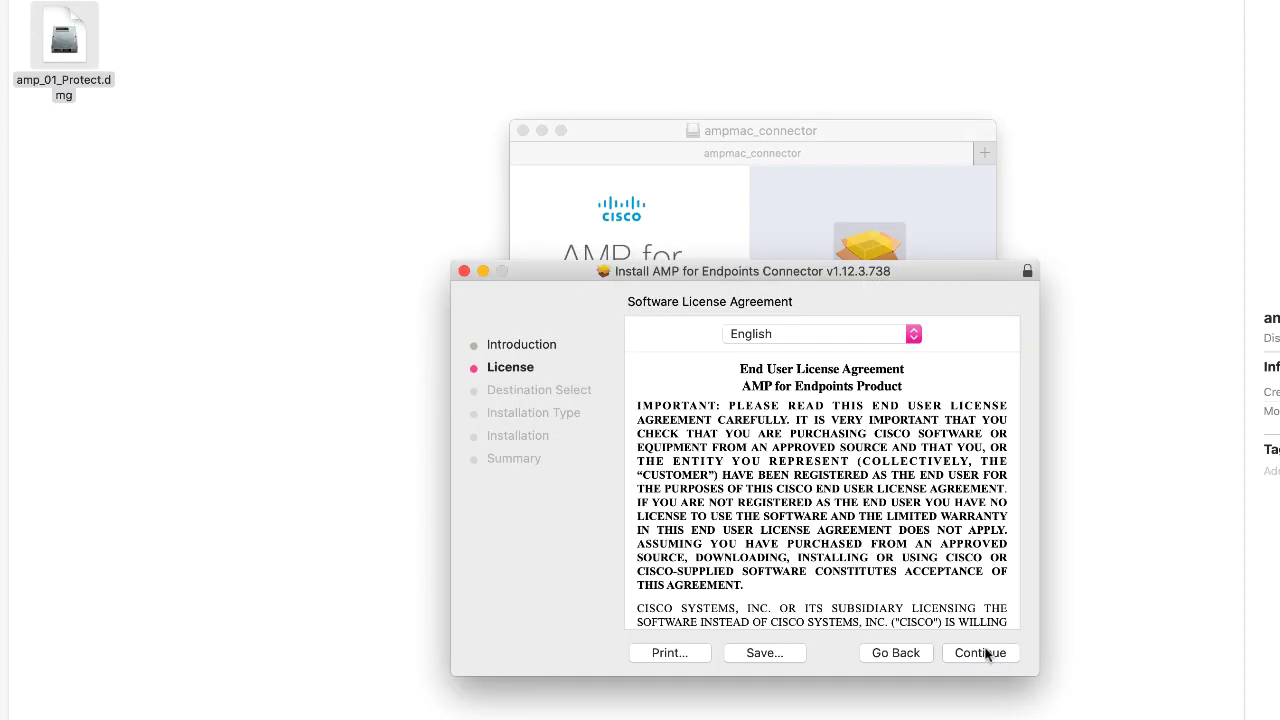
pyautogui.click(982, 653)
pyautogui.click(942, 421)
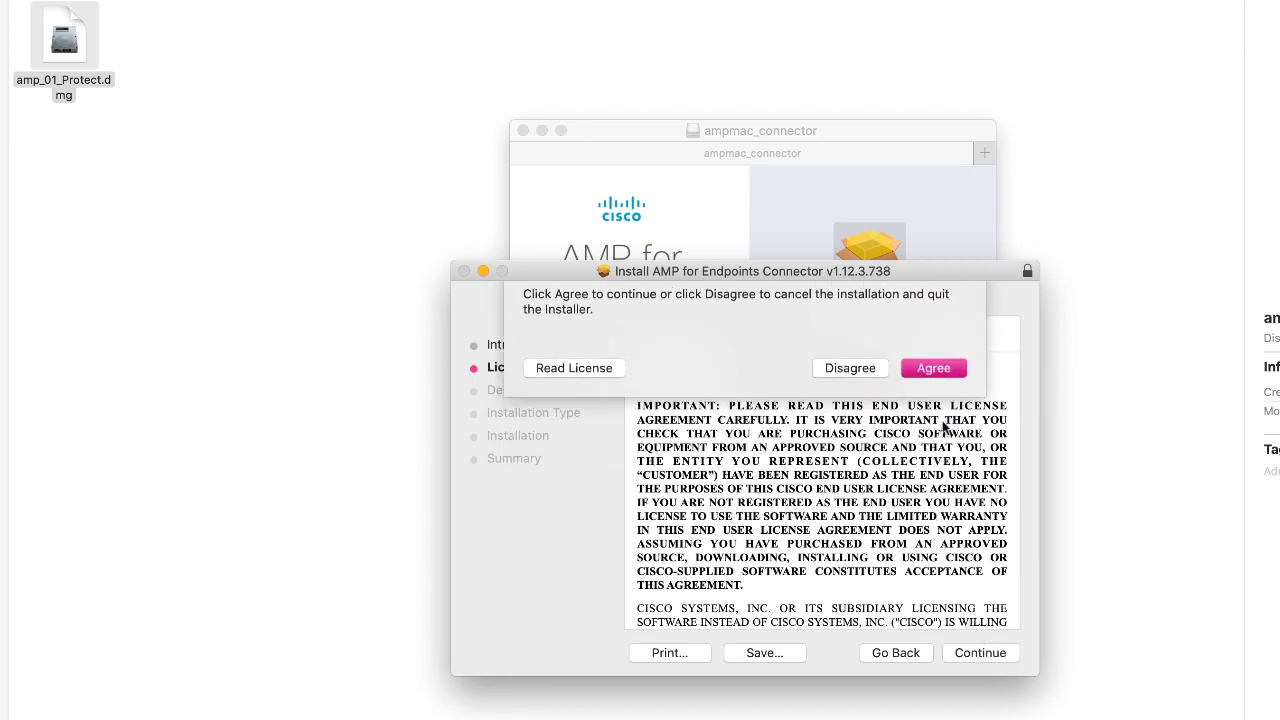
pyautogui.click(997, 652)
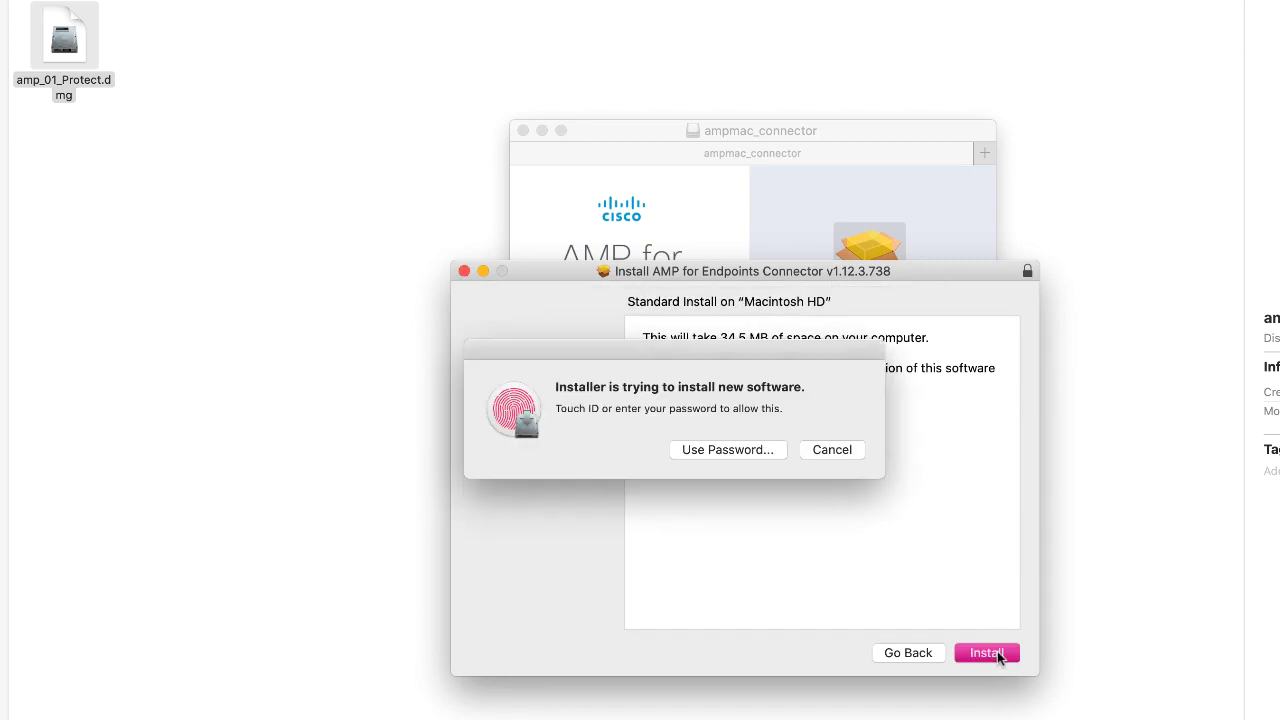